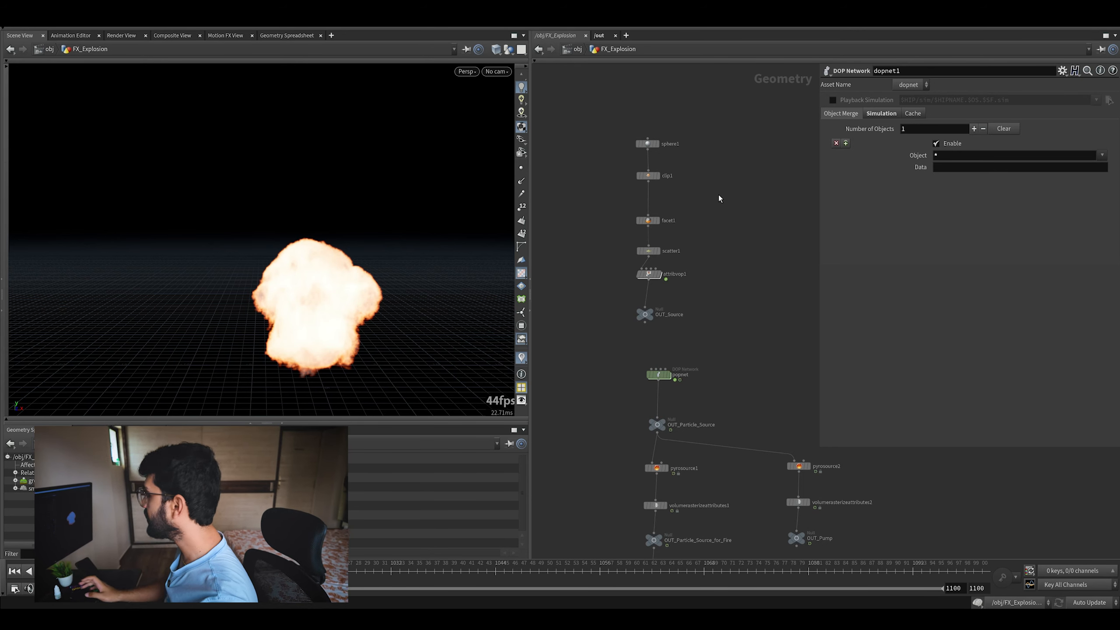
# Display the scatter1 node and frame its dome of scattered points closely in the viewport.
pyautogui.click(656, 251)
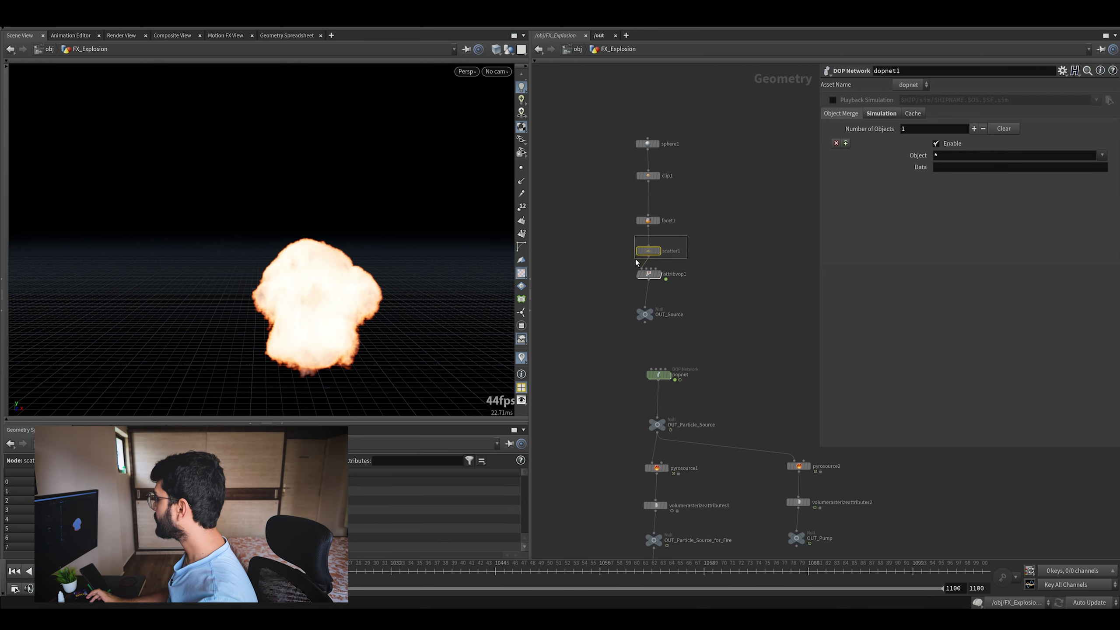
pyautogui.click(659, 251)
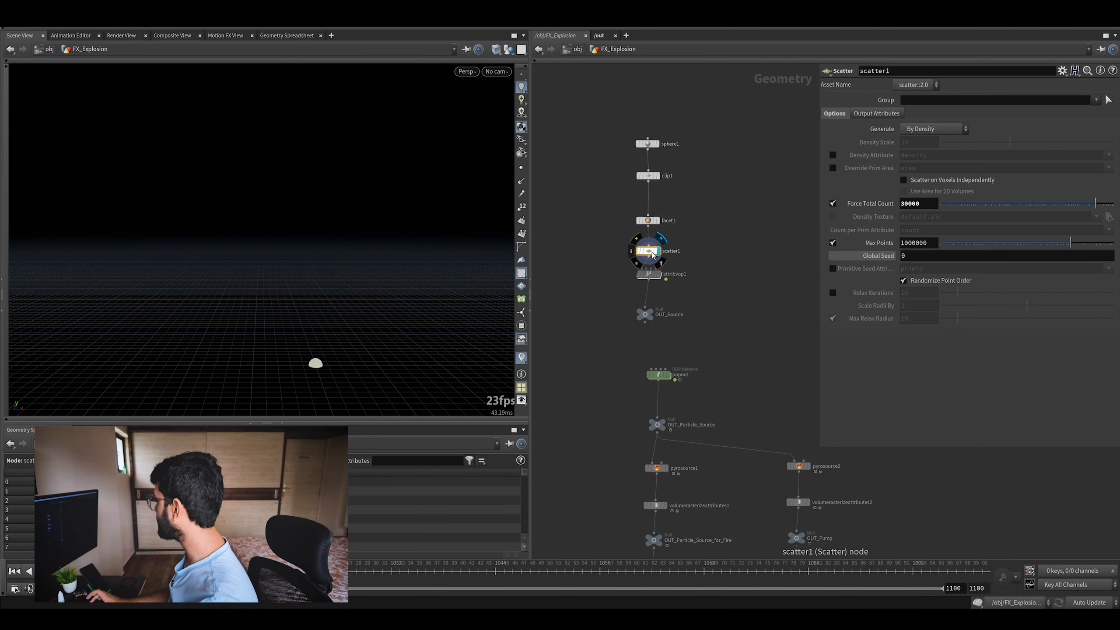
pyautogui.moveTo(399, 231); pyautogui.dragTo(366, 340, button='right')
pyautogui.moveTo(367, 340); pyautogui.dragTo(256, 326)
pyautogui.moveTo(256, 325); pyautogui.dragTo(322, 377, button='middle')
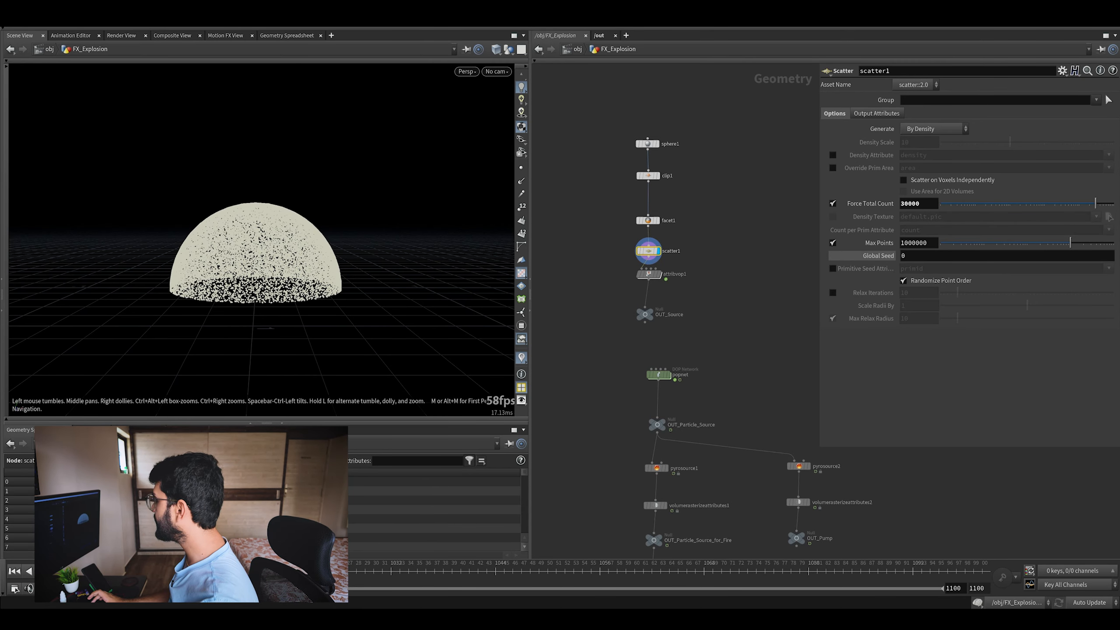
# Set the scatter1 node's Global Seed to the expression $T.
pyautogui.doubleClick(906, 256)
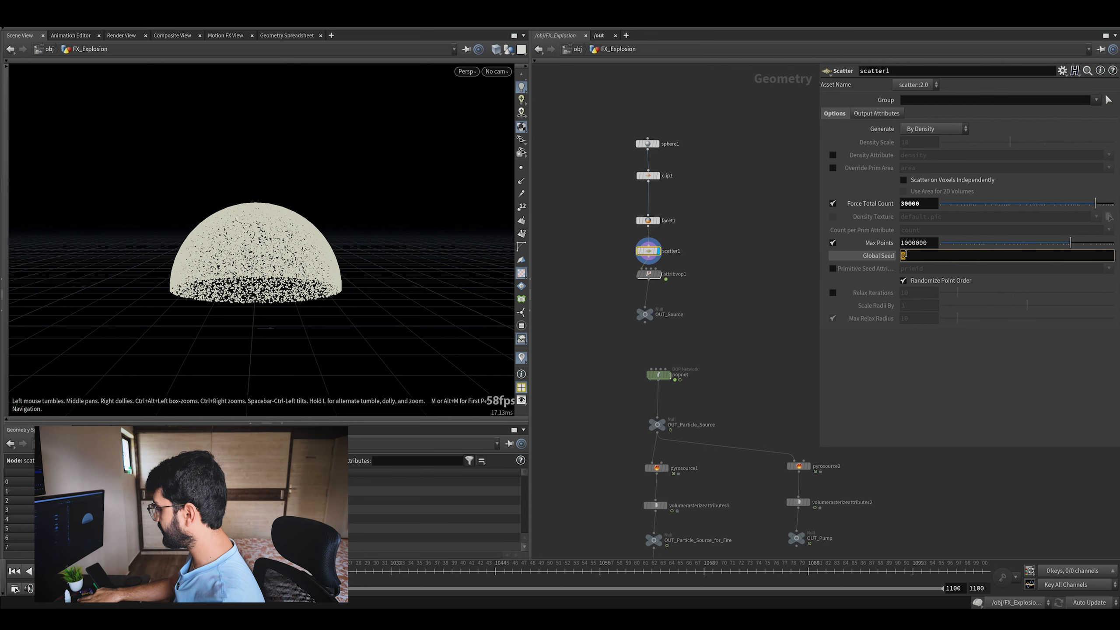
pyautogui.write('$')
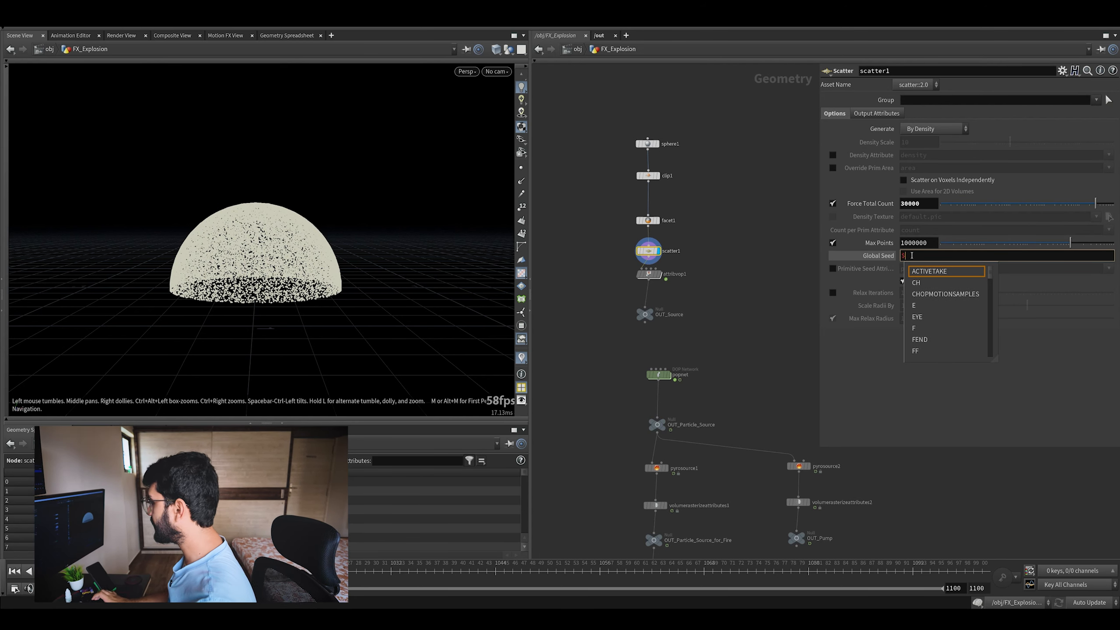
pyautogui.write('T')
pyautogui.press('Return')
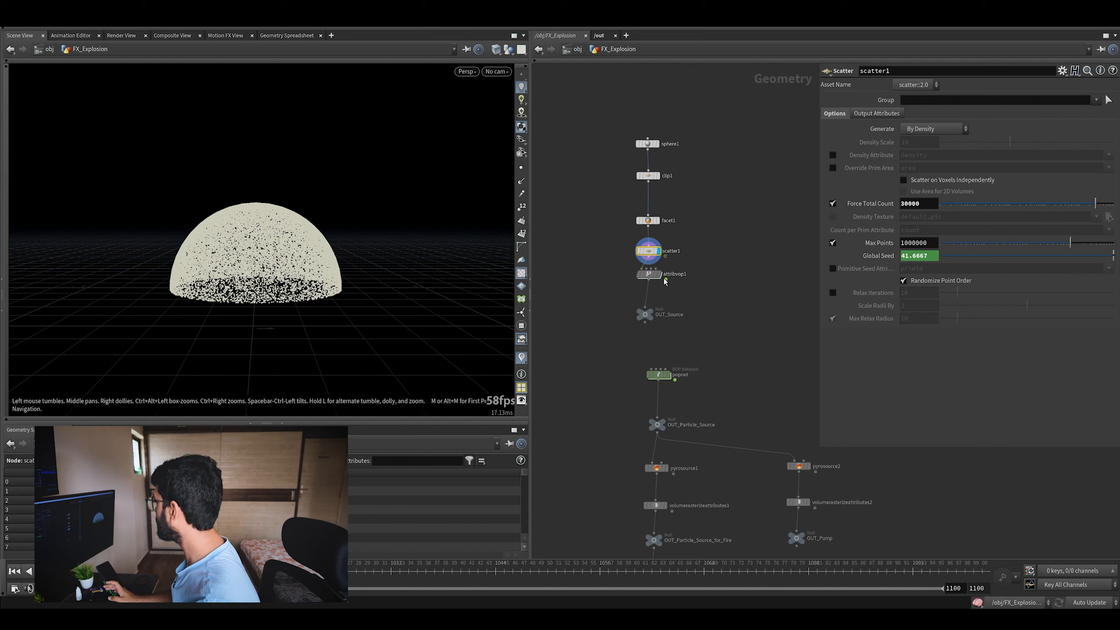
# Display attribvop1 and inspect the multiply1 node's inputs inside its VEX network.
pyautogui.click(652, 275)
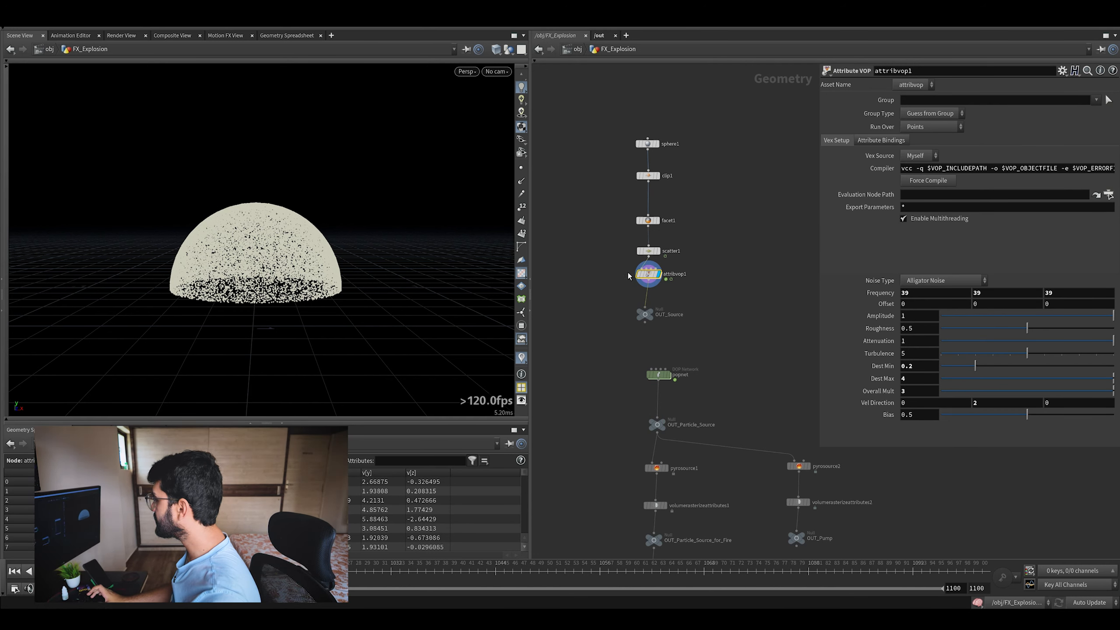
pyautogui.doubleClick(647, 274)
pyautogui.scroll(5, 773, 313)
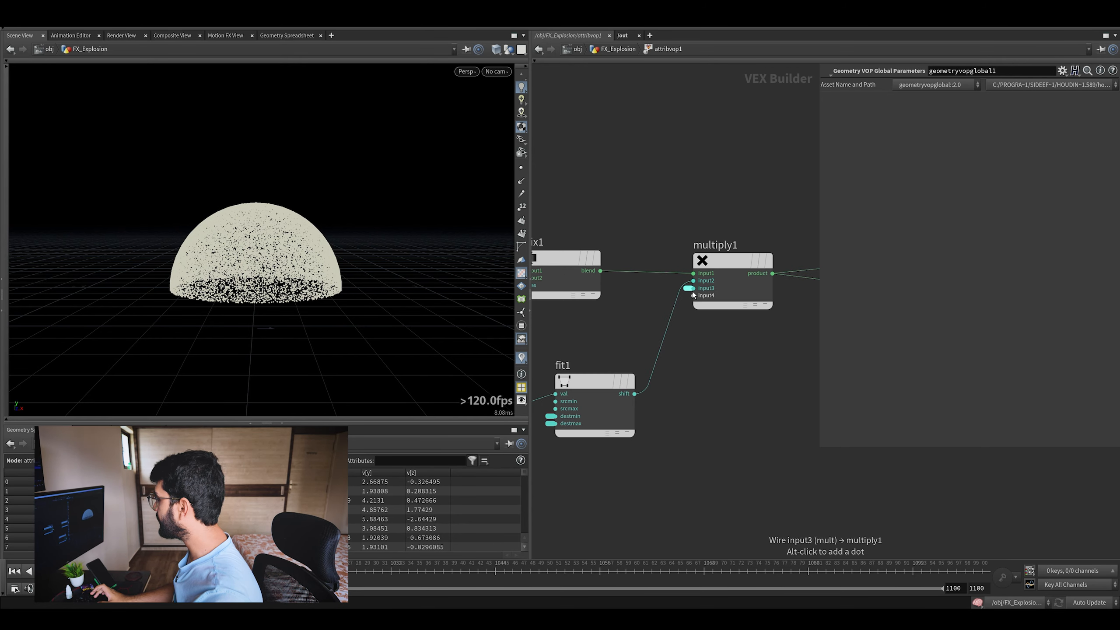
pyautogui.click(623, 49)
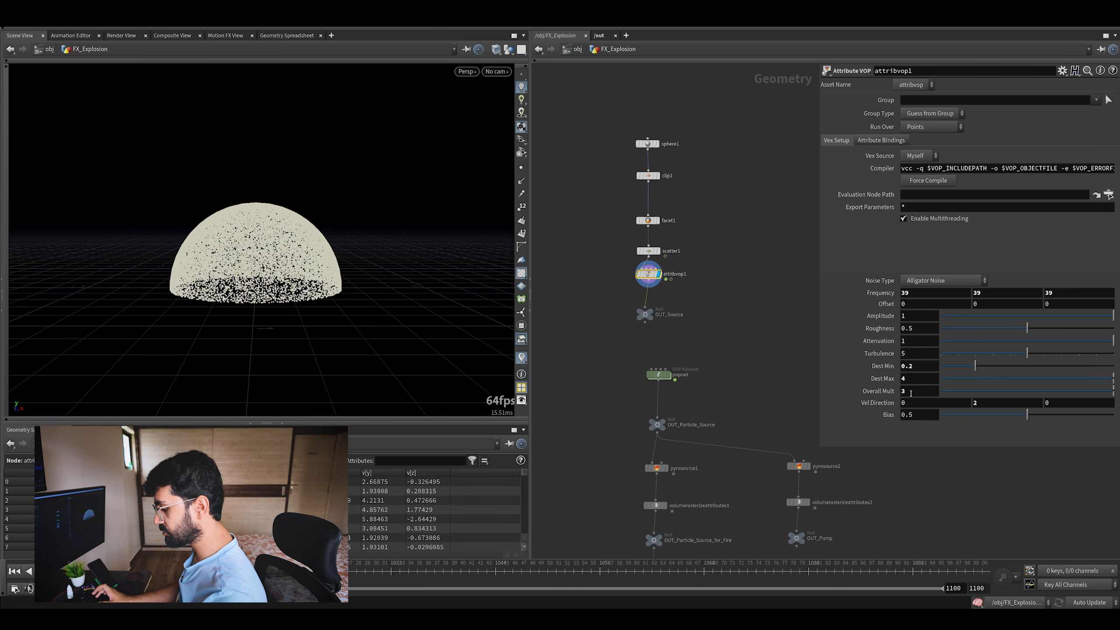
# Set attribvop1's Overall Mult to 5 and Dest Max to 3.
pyautogui.write('5')
pyautogui.press('Return')
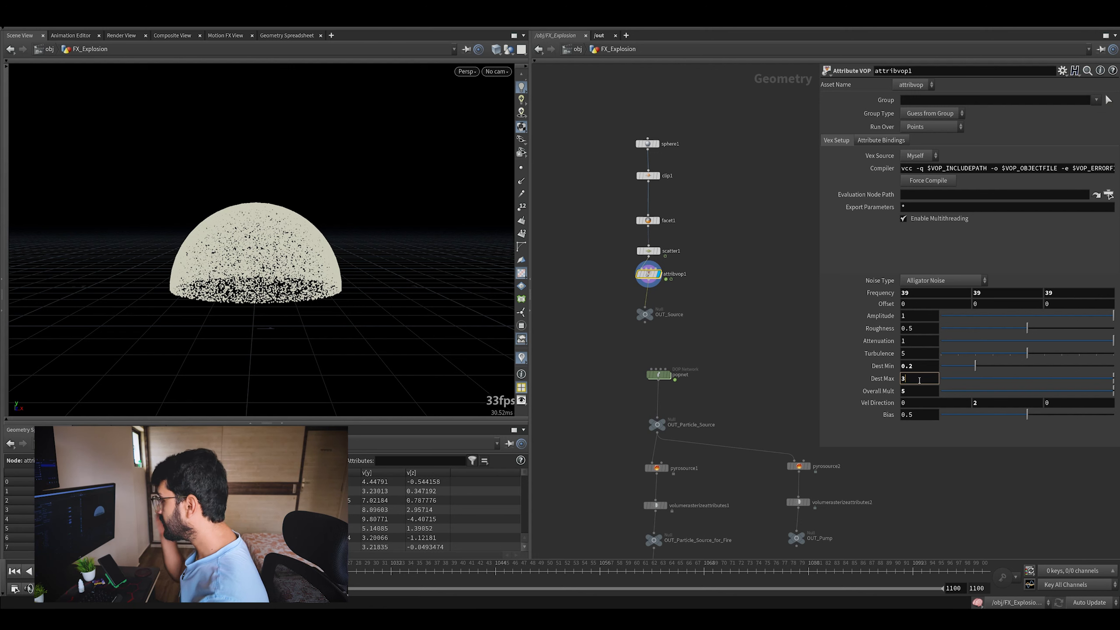
pyautogui.press('Return')
# Examine the VEX network inside attribvop1, from turbnoise1 through fit1, mix1 and multiply1 to the geometry output.
pyautogui.doubleClick(651, 276)
pyautogui.scroll(-3, 668, 292)
pyautogui.moveTo(657, 305); pyautogui.dragTo(840, 222, button='middle')
pyautogui.moveTo(747, 253); pyautogui.dragTo(682, 250, button='middle')
pyautogui.moveTo(678, 232); pyautogui.dragTo(610, 378)
pyautogui.moveTo(745, 375); pyautogui.dragTo(610, 403, button='middle')
pyautogui.scroll(-1, 793, 305)
pyautogui.moveTo(794, 305); pyautogui.dragTo(764, 306, button='middle')
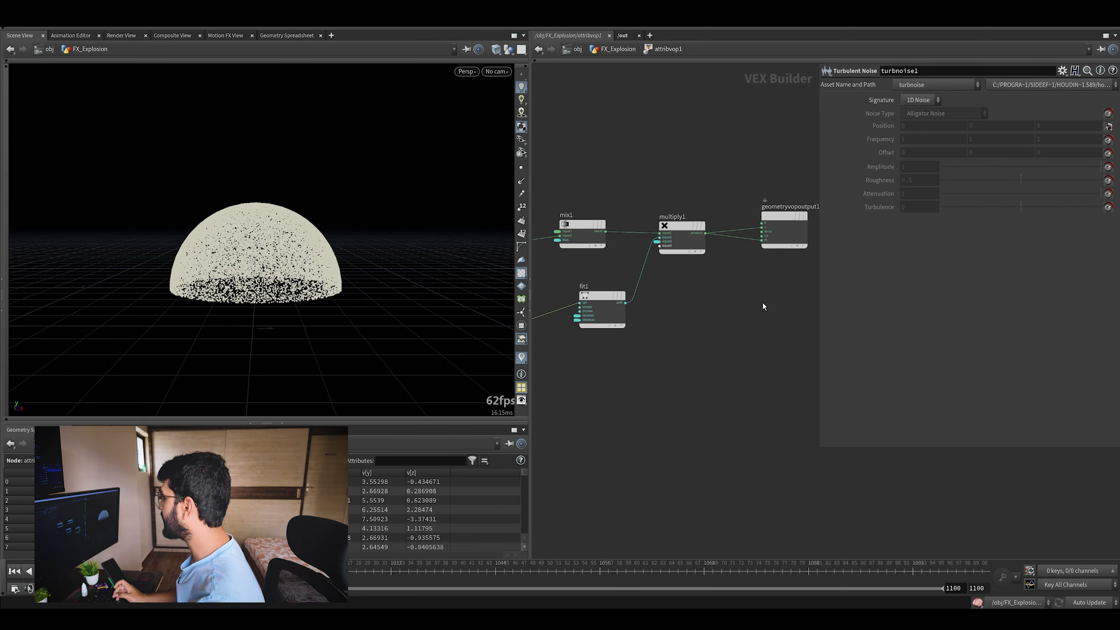
pyautogui.click(619, 52)
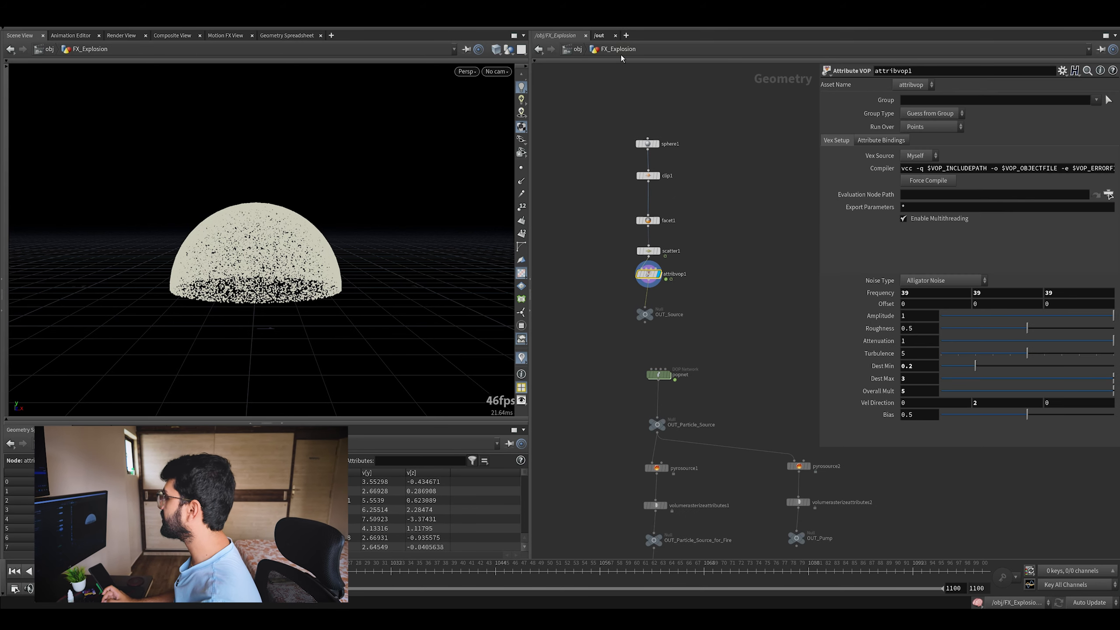
# Set attribvop1's Bias to 0.85 and inspect the inputs of the mix1 node inside its network.
pyautogui.scroll(2, 672, 285)
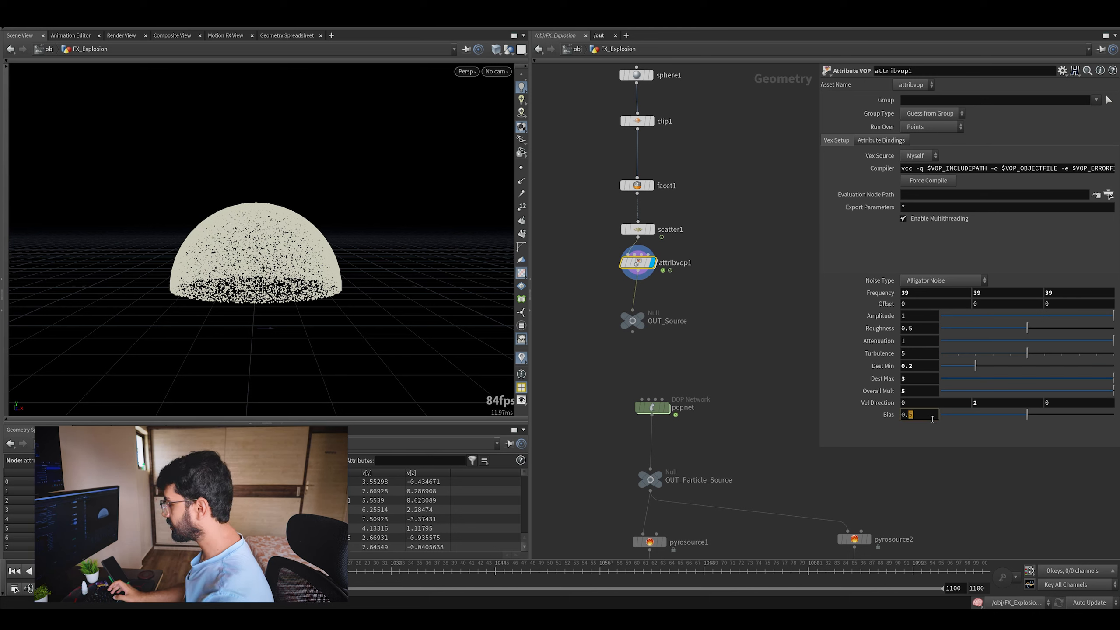
pyautogui.press('Return')
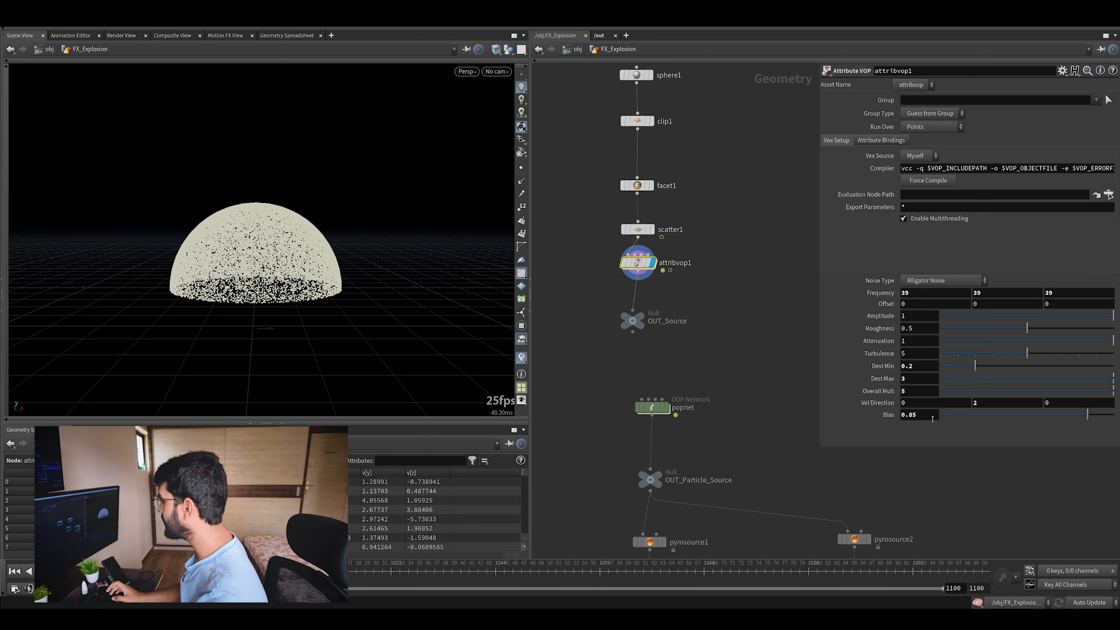
pyautogui.doubleClick(637, 262)
pyautogui.scroll(3, 706, 248)
pyautogui.scroll(1, 740, 235)
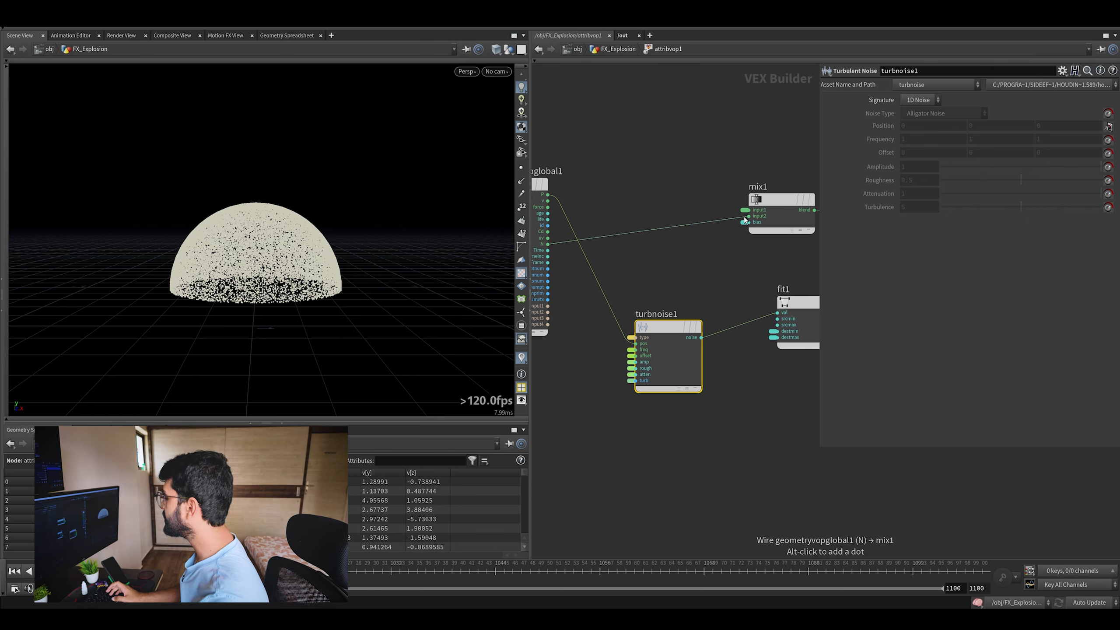
pyautogui.click(745, 252)
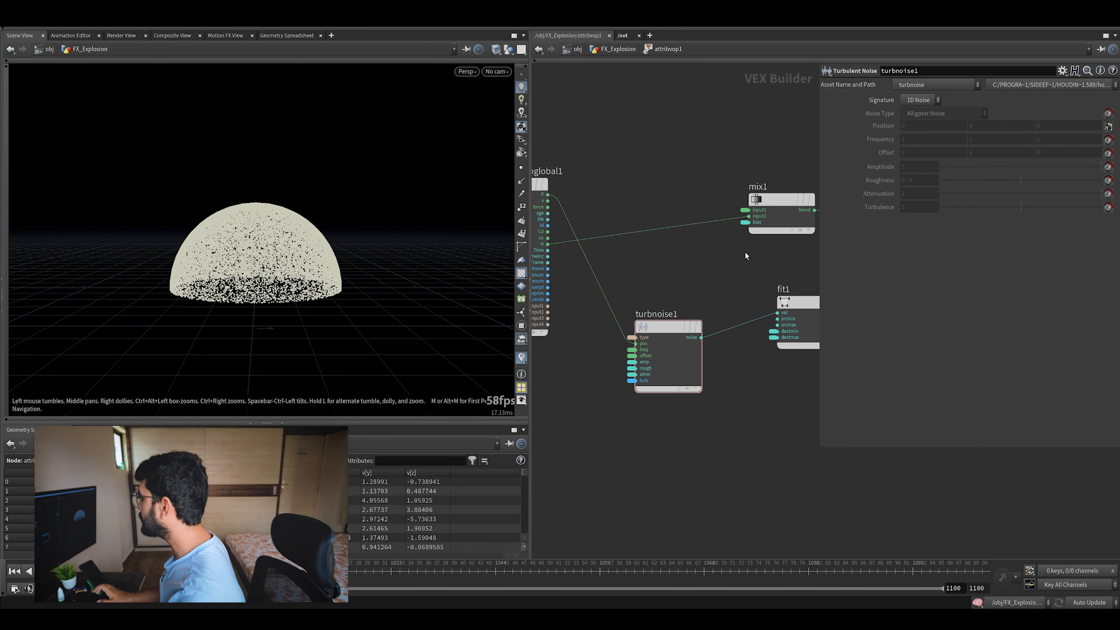
pyautogui.click(623, 53)
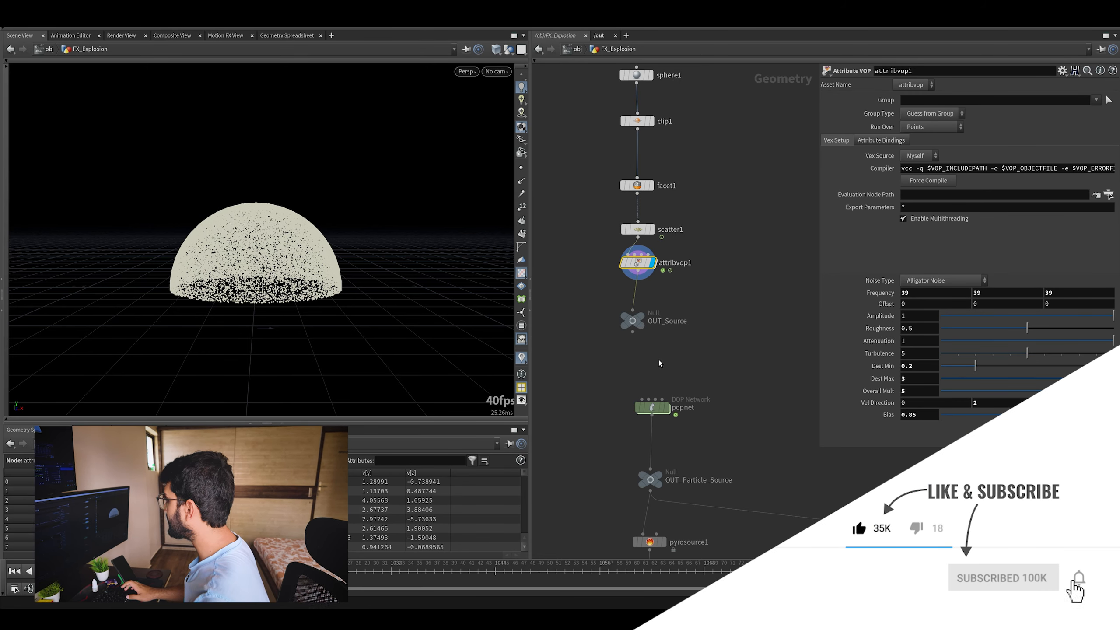
# Display the popnet particle simulation and scrub the timeline to view the particle burst.
pyautogui.click(638, 322)
pyautogui.click(657, 408)
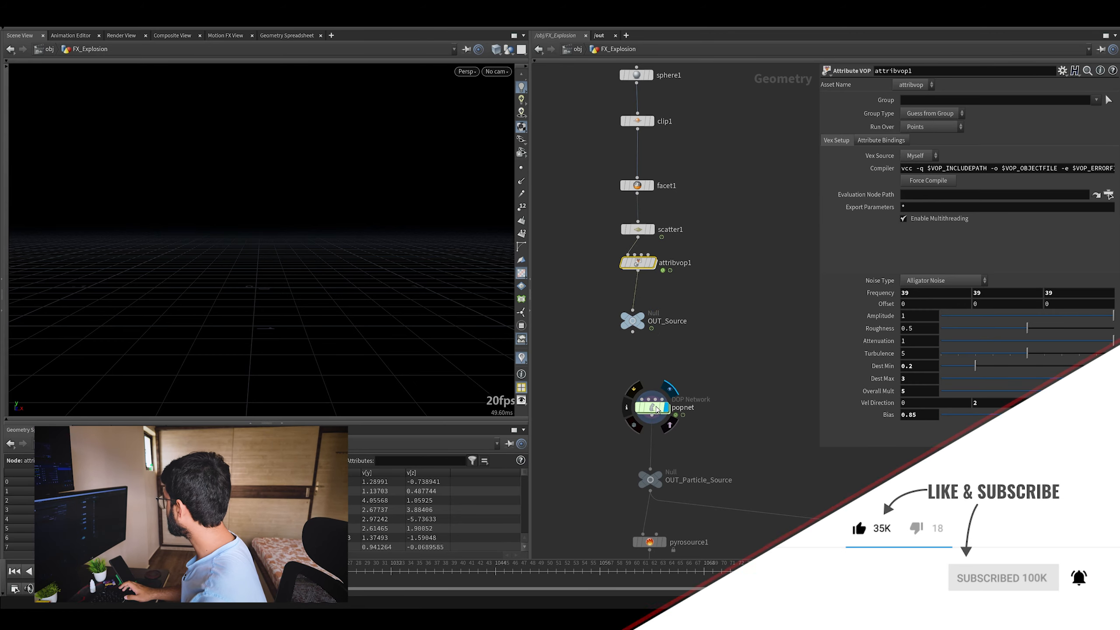
pyautogui.click(656, 409)
pyautogui.keyDown('alt'); pyautogui.moveTo(222, 360); pyautogui.dragTo(309, 337, button='middle'); pyautogui.keyUp('alt')
pyautogui.moveTo(136, 571)
pyautogui.mouseDown()
pyautogui.moveTo(163, 571)
pyautogui.moveTo(123, 571)
pyautogui.moveTo(155, 571)
pyautogui.mouseUp()
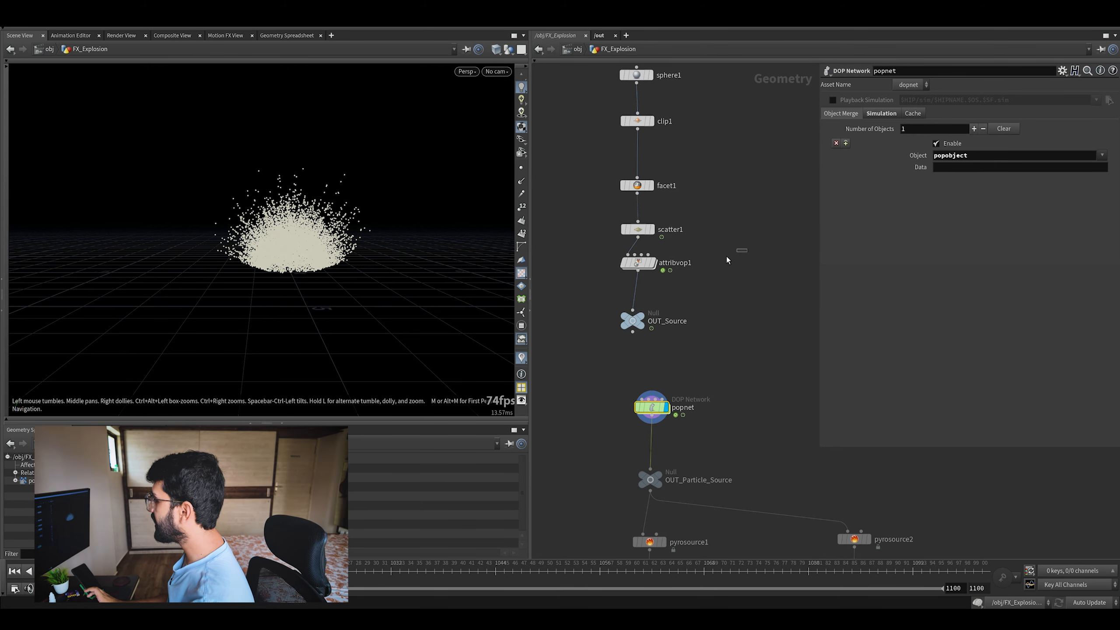
# Try Overall Mult values of 2 and 8 on attribvop1 to compare particle speeds.
pyautogui.click(637, 263)
pyautogui.click(915, 391)
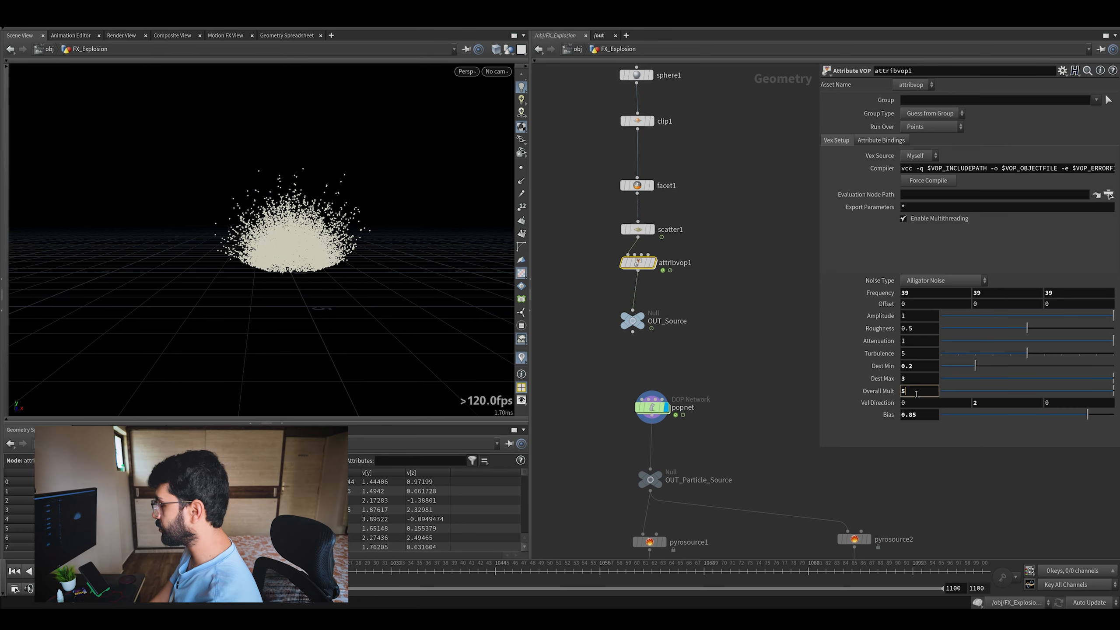
pyautogui.write('2')
pyautogui.press('Return')
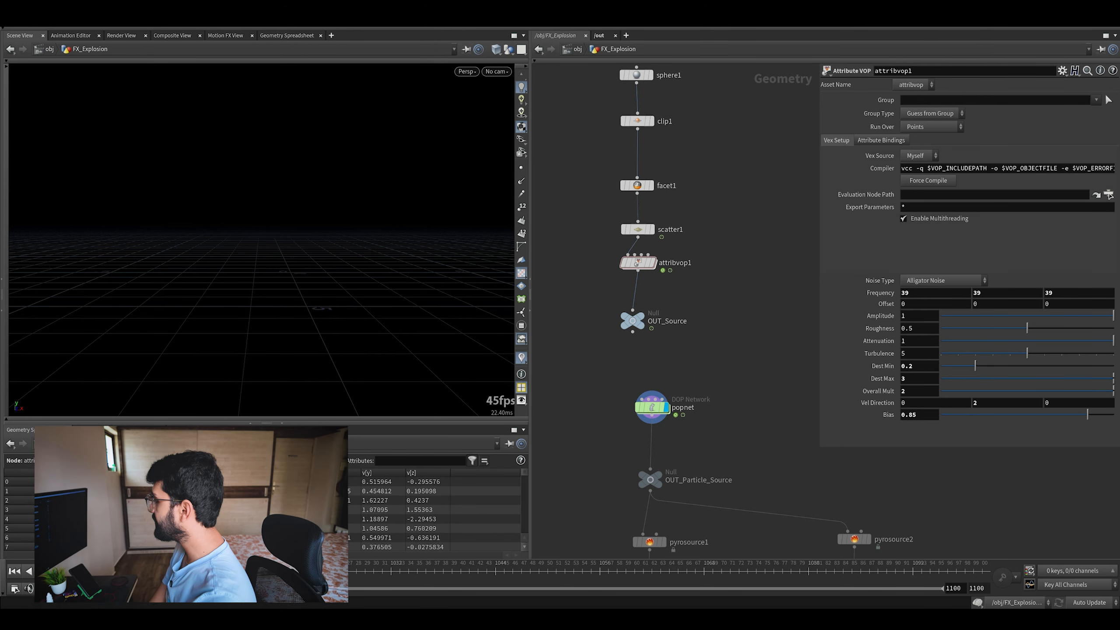
pyautogui.click(930, 392)
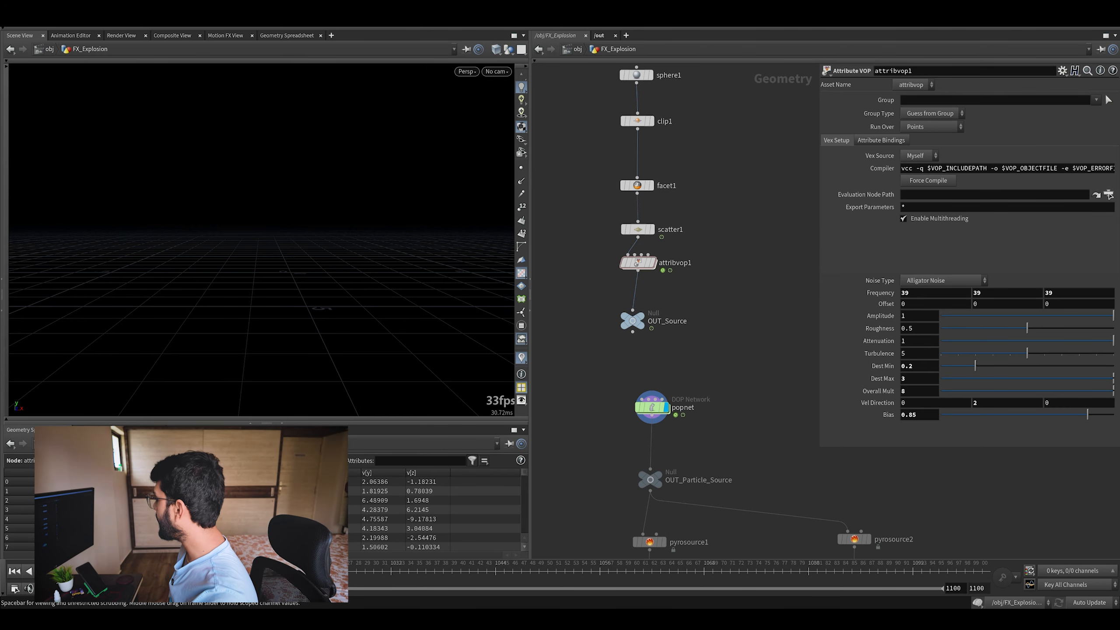
# Display the pyrobakevolume1 node at the end of the network to view the explosion.
pyautogui.moveTo(736, 442); pyautogui.dragTo(692, 333, button='middle')
pyautogui.scroll(-2, 702, 392)
pyautogui.moveTo(678, 547); pyautogui.dragTo(703, 464, button='middle')
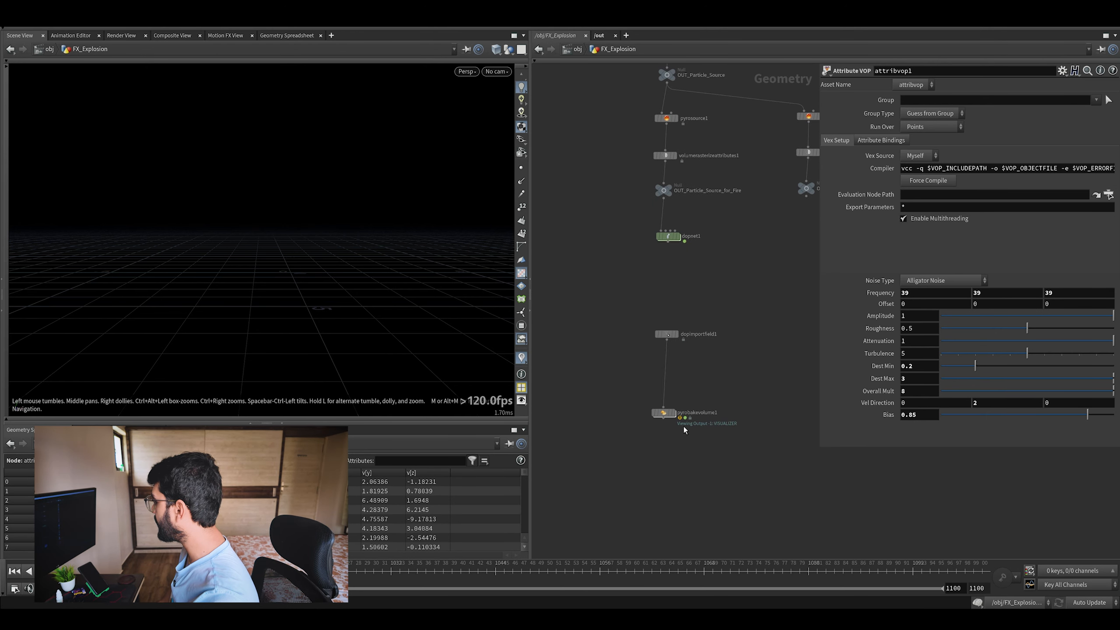
pyautogui.click(674, 413)
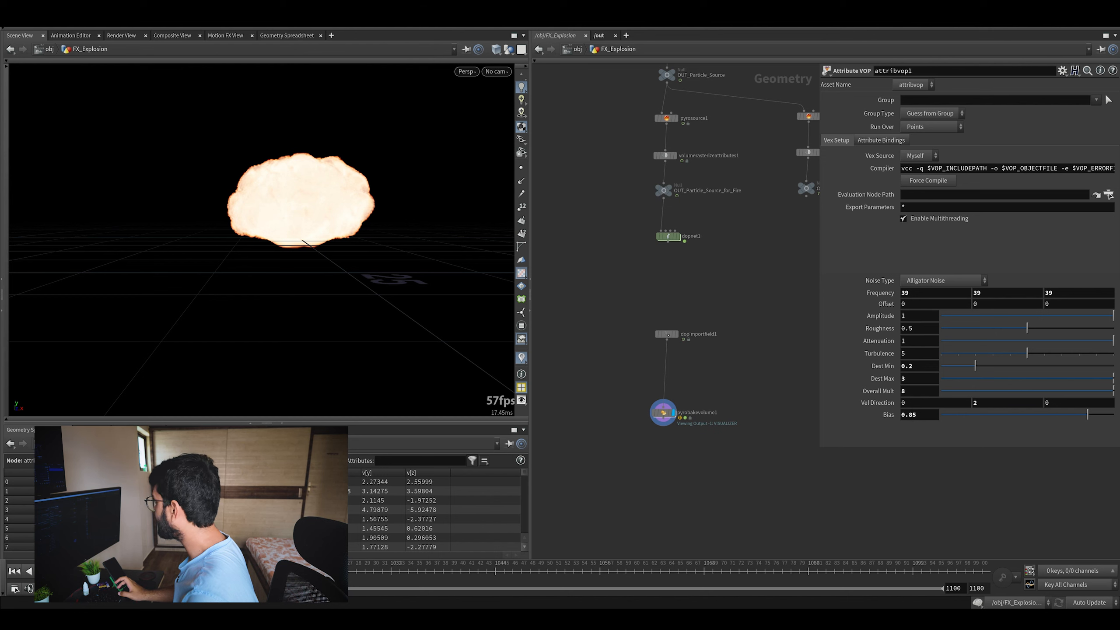
# Return to the first frame and set attribvop1's Overall Mult to 5.
pyautogui.hotkey('ctrl', 'Up')
pyautogui.moveTo(724, 166); pyautogui.dragTo(709, 264, button='middle')
pyautogui.scroll(2, 708, 264)
pyautogui.scroll(-2, 702, 146)
pyautogui.moveTo(701, 140); pyautogui.dragTo(708, 259, button='middle')
pyautogui.moveTo(700, 172); pyautogui.dragTo(592, 137)
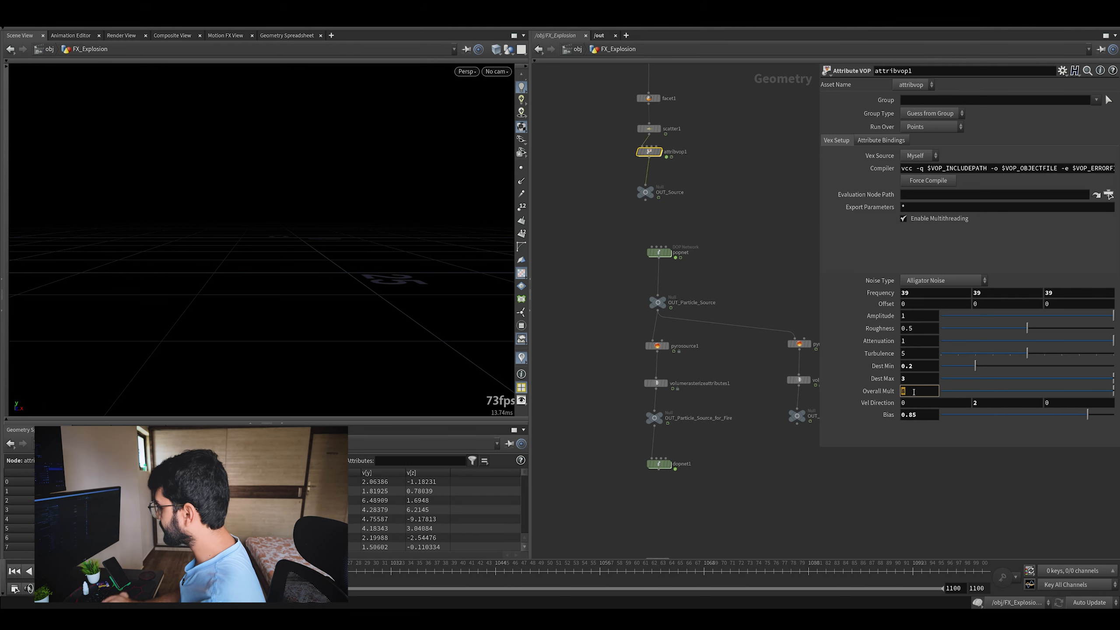
pyautogui.click(949, 478)
# Select pyrobakevolume1 and review its fire settings and the re-simulated explosion.
pyautogui.scroll(-1, 769, 420)
pyautogui.moveTo(713, 509); pyautogui.dragTo(704, 272, button='middle')
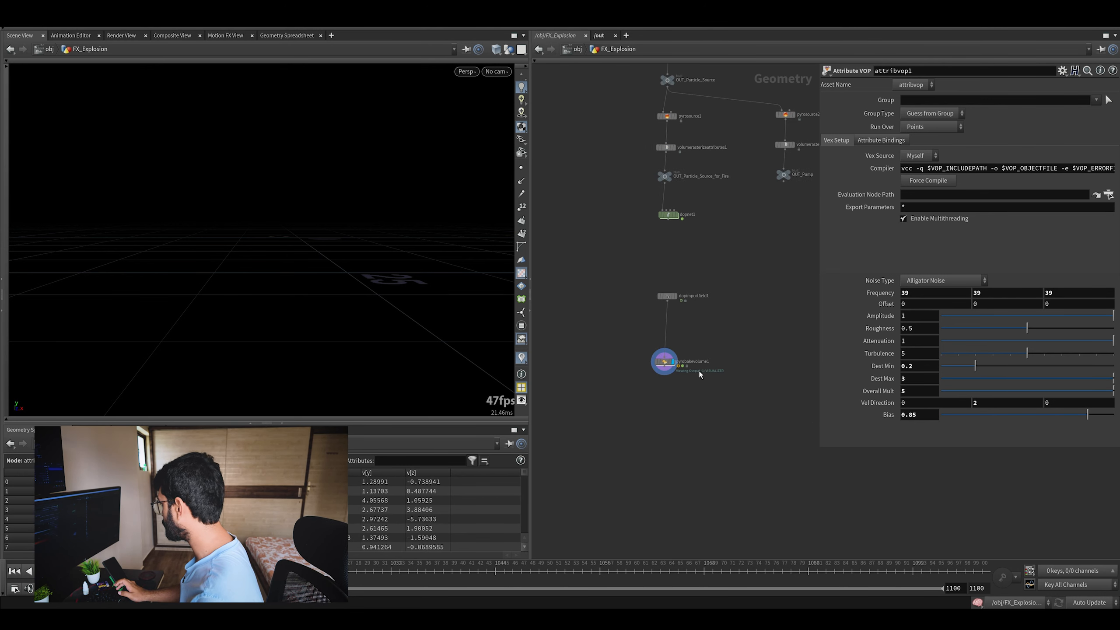
pyautogui.scroll(2, 684, 397)
pyautogui.click(659, 352)
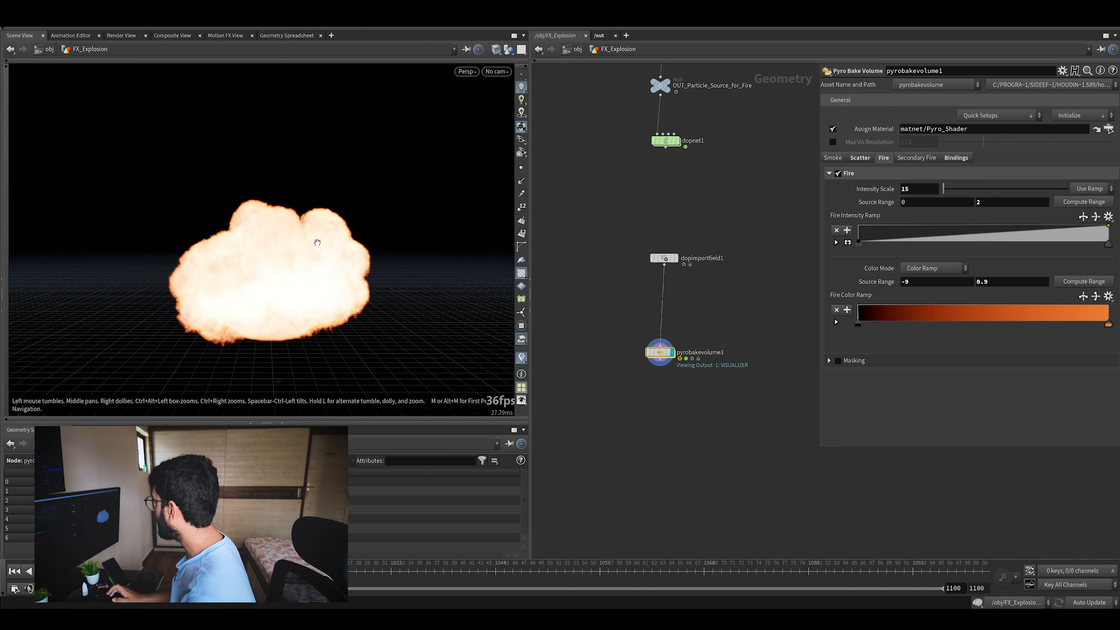
# Inspect the smokeobject1 node's division size and creation settings inside dopnet1.
pyautogui.doubleClick(666, 143)
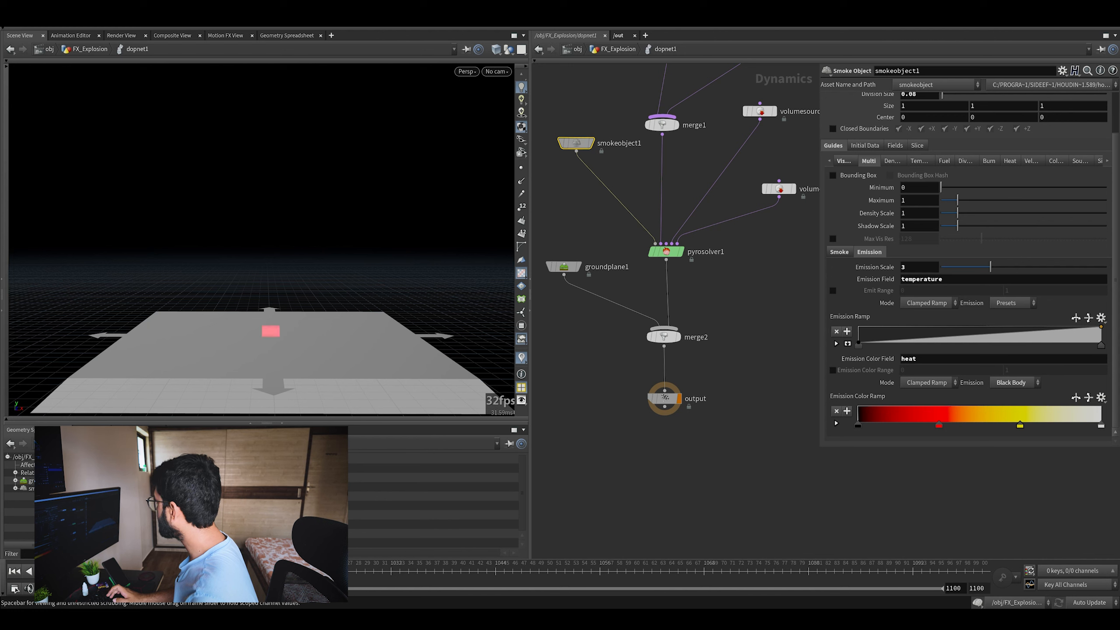
pyautogui.moveTo(706, 161); pyautogui.dragTo(699, 296, button='middle')
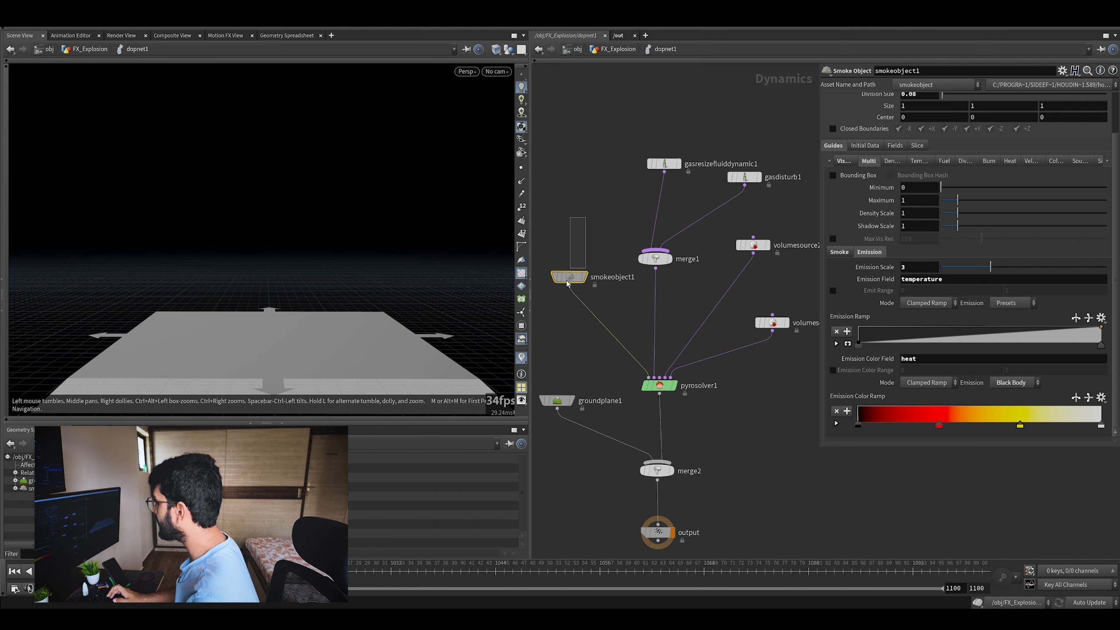
pyautogui.scroll(3, 890, 152)
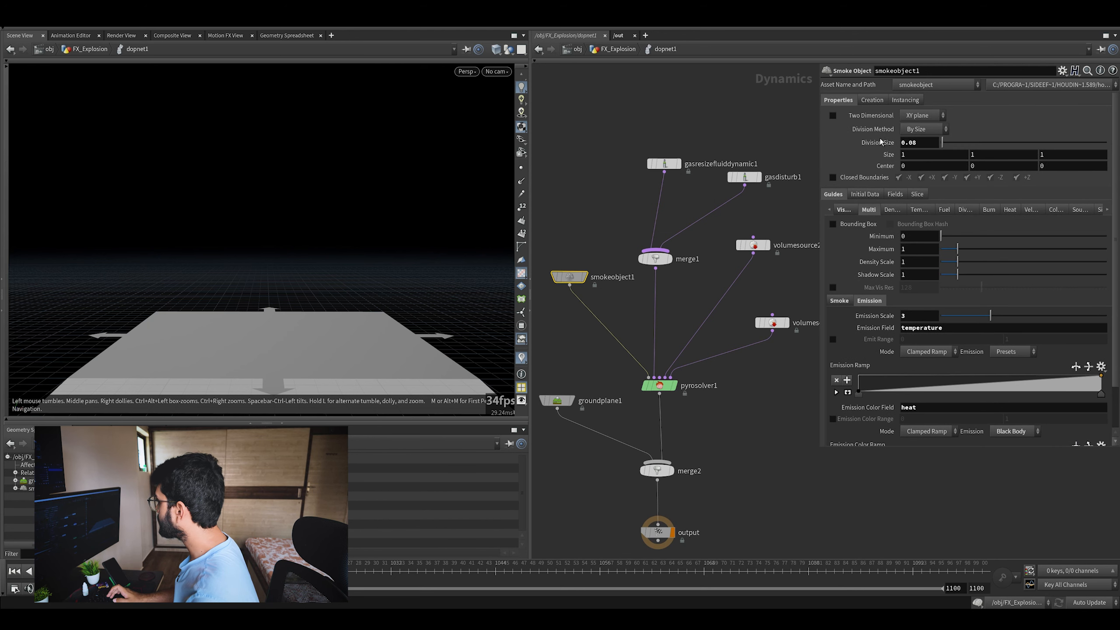
pyautogui.click(872, 101)
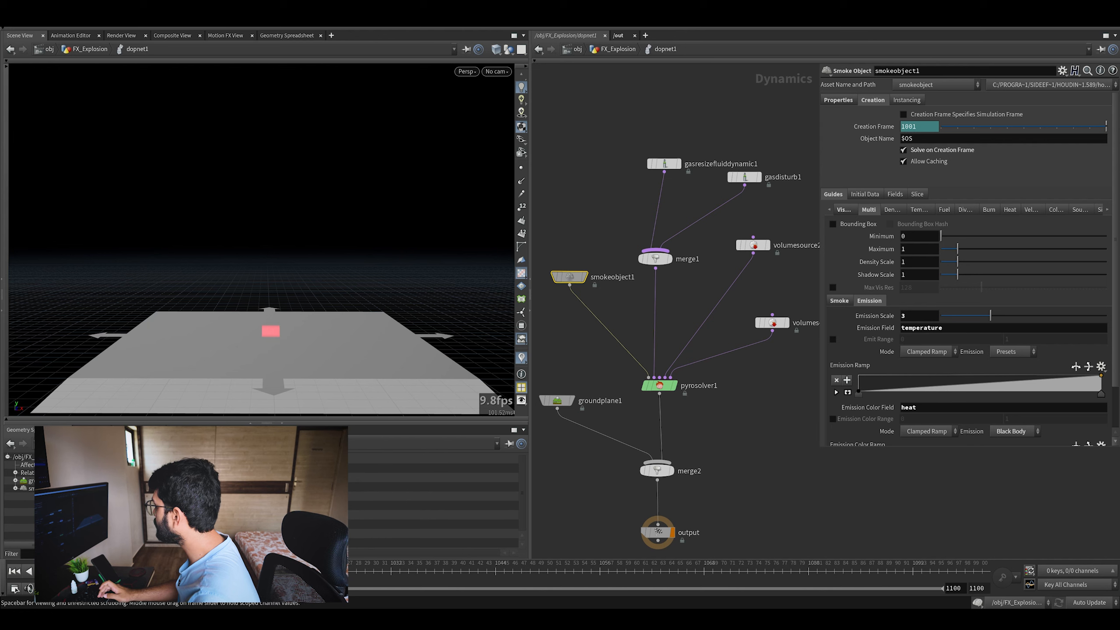
# Enable Track by Object on the gasresizefluiddynamic1 node and return to the FX_Explosion geometry network.
pyautogui.click(664, 164)
pyautogui.click(833, 227)
pyautogui.press('u')
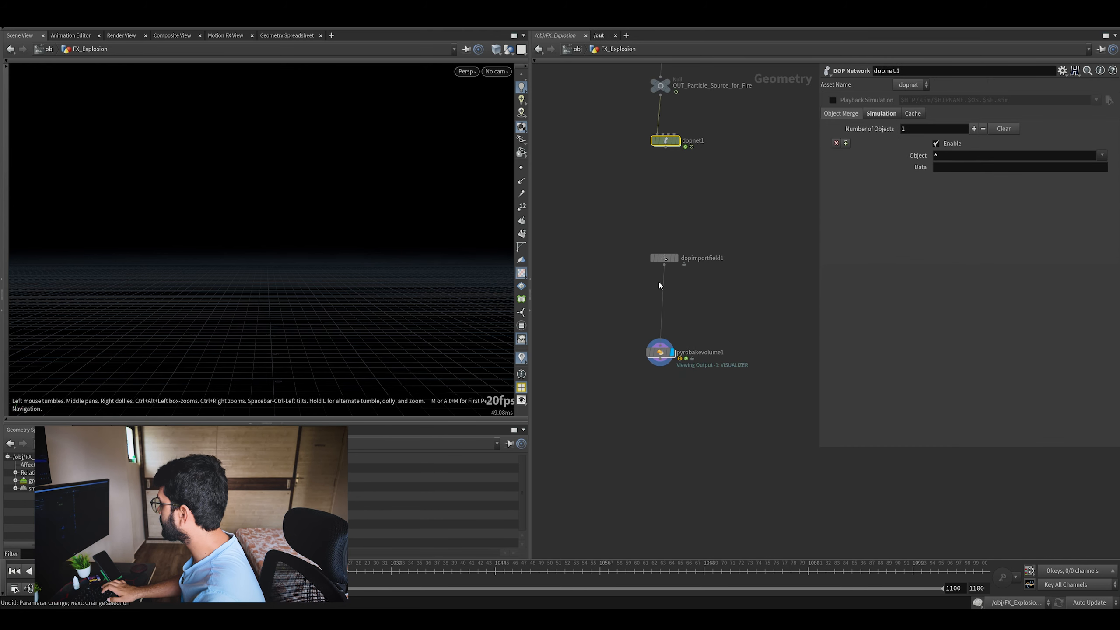
# Copy the OUT_Particle_Source_for_Fire null and paste it as the tracking object's Sop Path on gasresizefluiddynamic1 in dopnet1.
pyautogui.moveTo(689, 125); pyautogui.dragTo(690, 265, button='middle')
pyautogui.click(643, 278)
pyautogui.hotkey('ctrl', 'c')
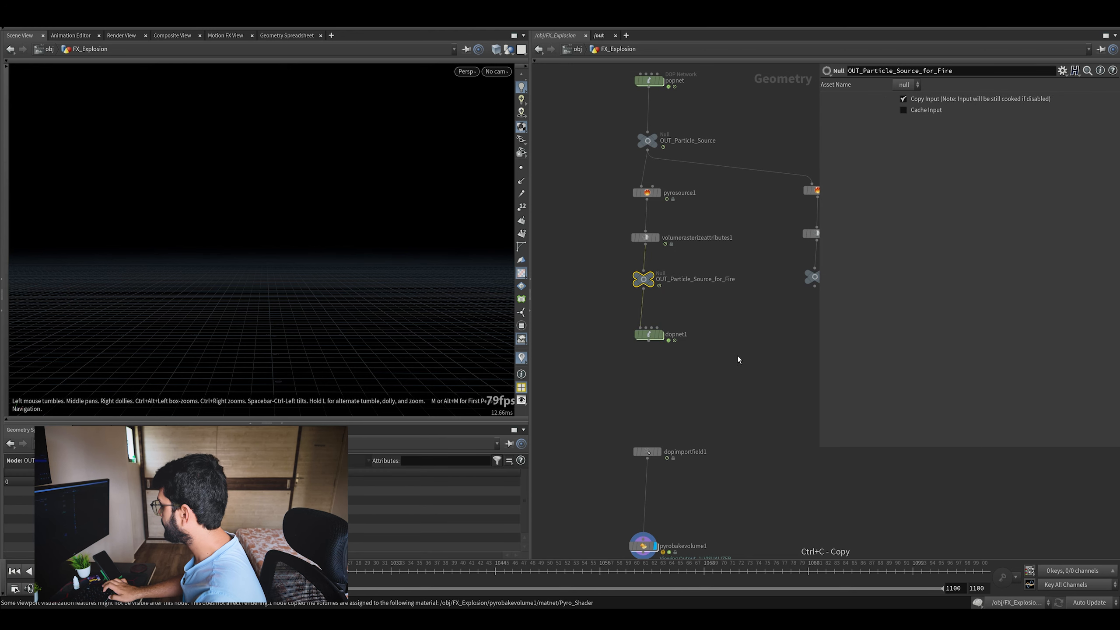
pyautogui.moveTo(738, 356); pyautogui.dragTo(728, 235, button='middle')
pyautogui.doubleClick(640, 218)
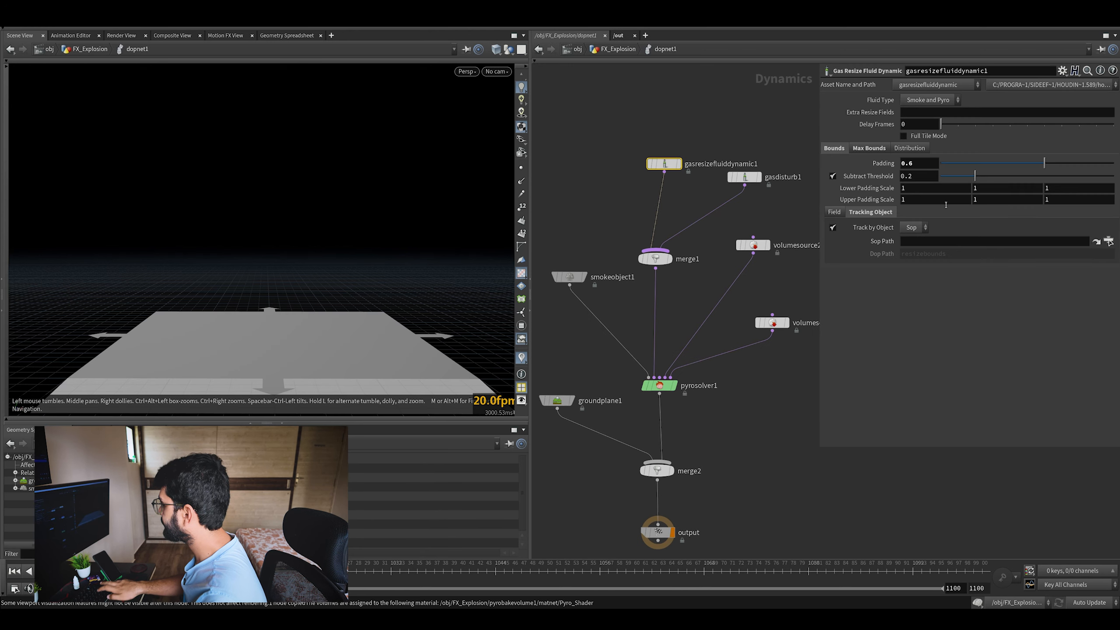
pyautogui.hotkey('ctrl', 'v')
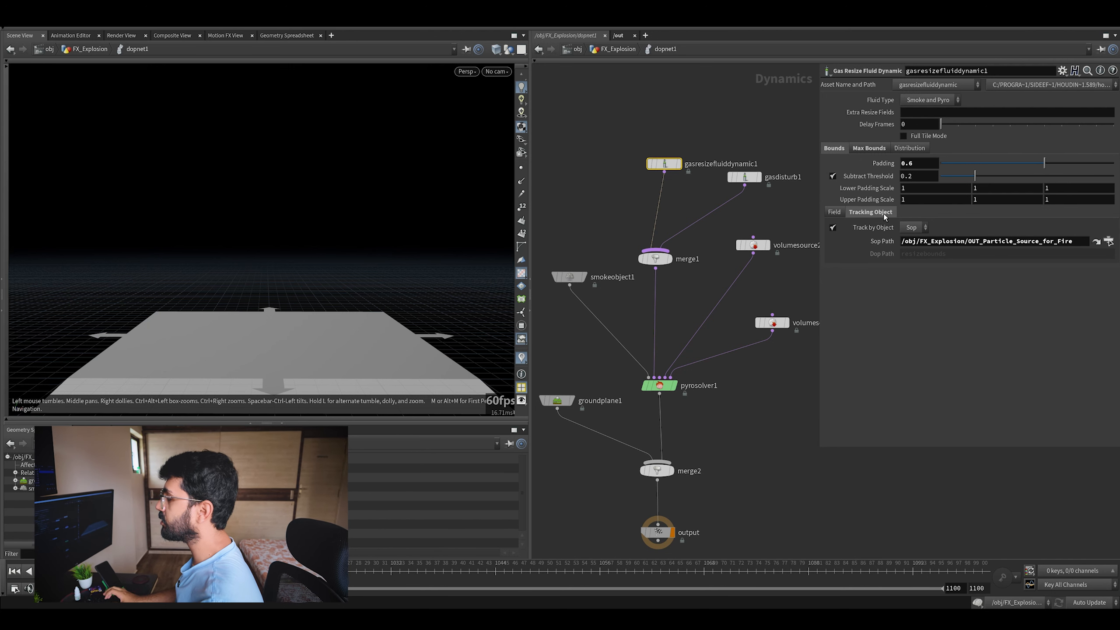
# Return to the FX_Explosion network, display OUT_Particle_Source_for_Fire, and scrub the frames to check the fire source volume.
pyautogui.click(594, 46)
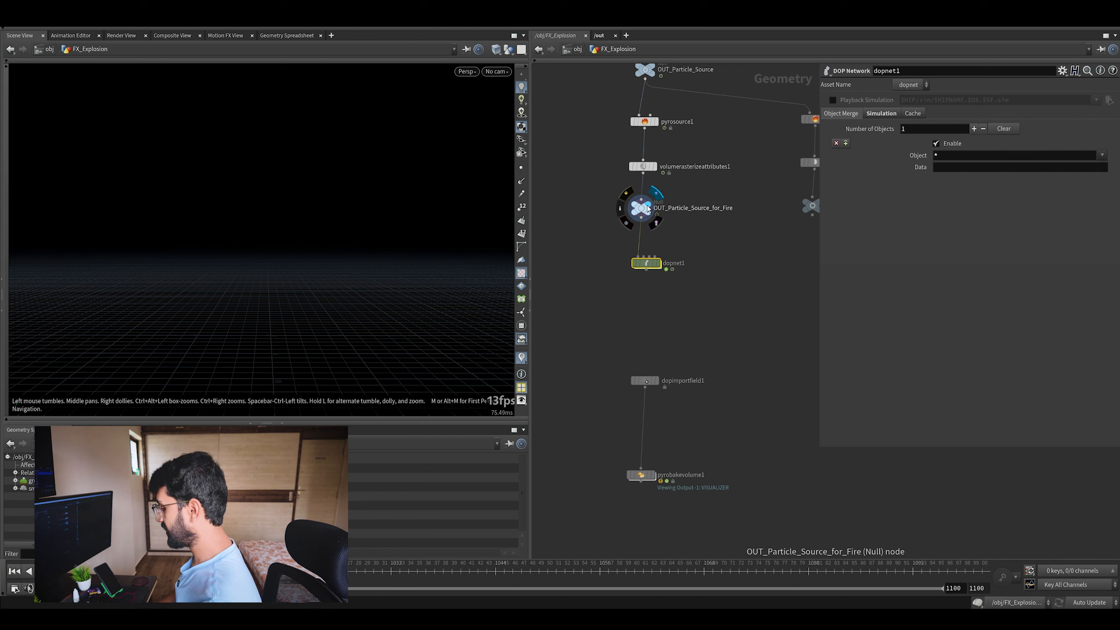
pyautogui.click(641, 208)
pyautogui.click(177, 572)
pyautogui.click(132, 571)
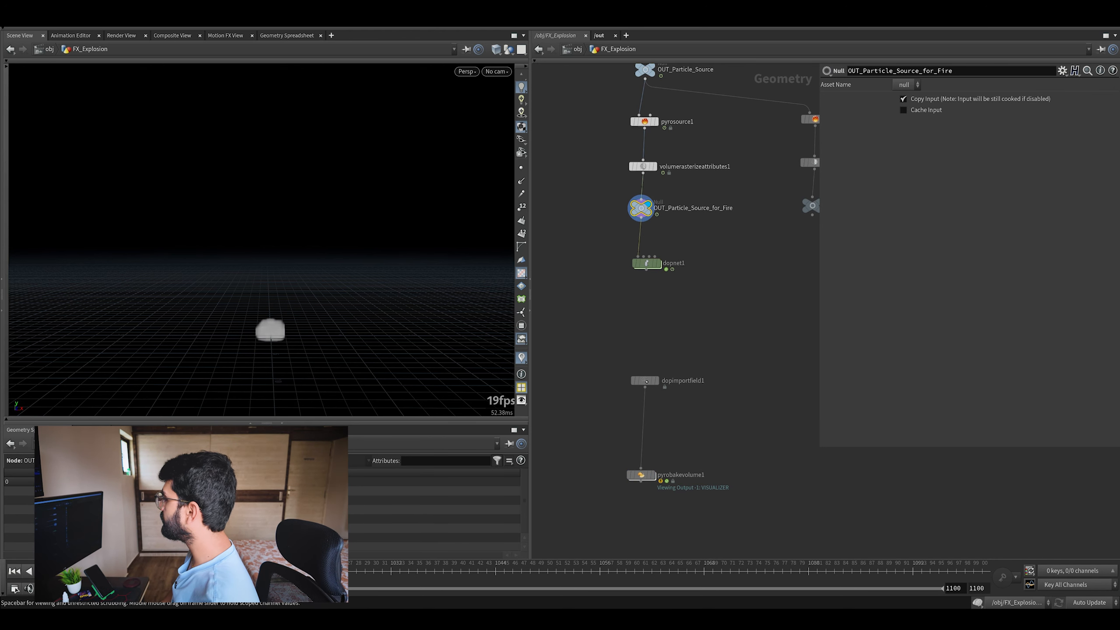
# Review the tracking object's Sop Path on gasresizefluiddynamic1 inside dopnet1.
pyautogui.doubleClick(647, 263)
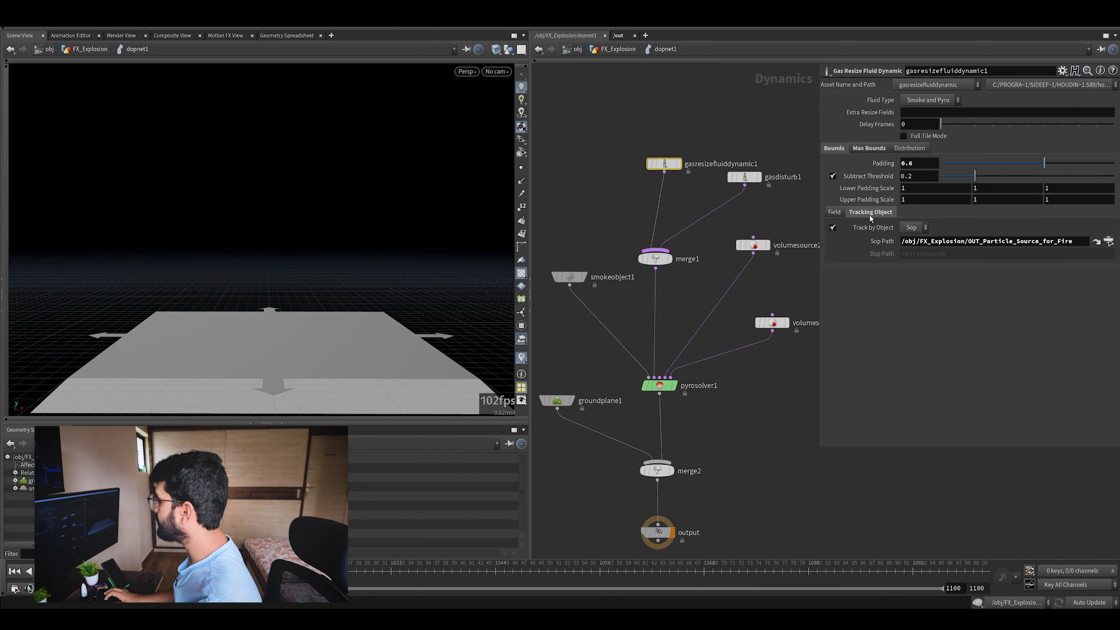
pyautogui.moveTo(987, 242); pyautogui.dragTo(1055, 241)
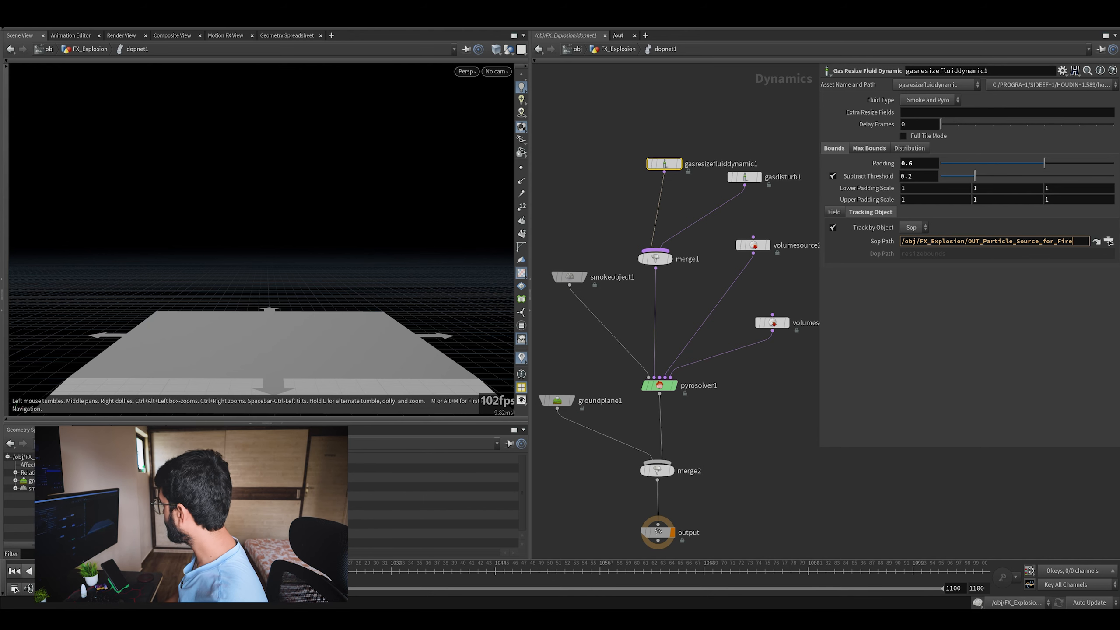
pyautogui.press('Return')
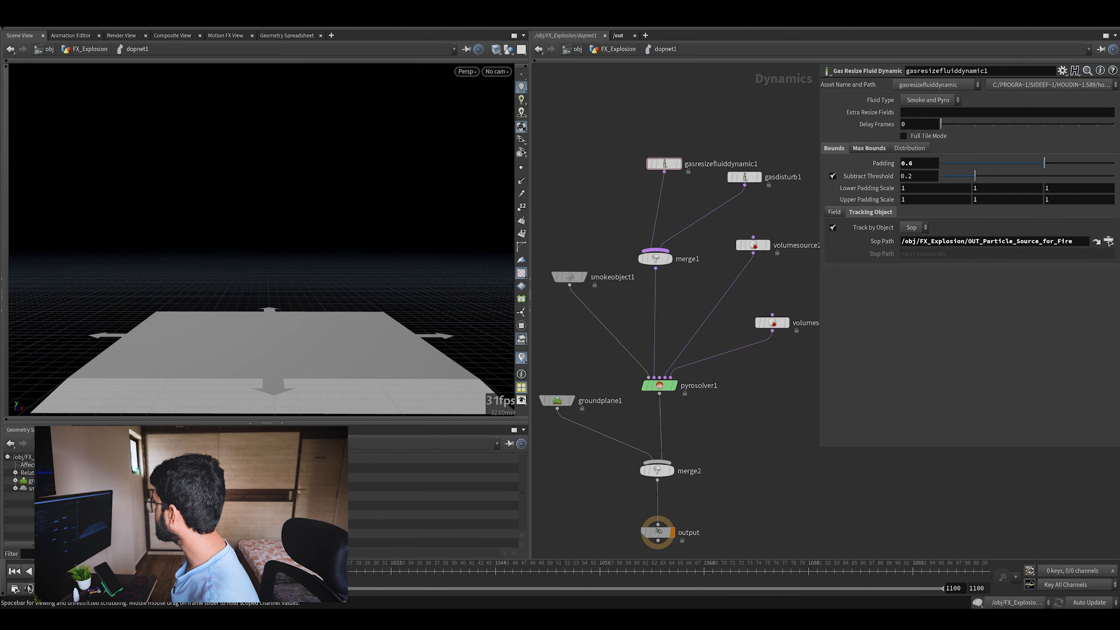
# Go back up to the FX_Explosion network and add an Attribute Noise node for the pump branch.
pyautogui.press('u')
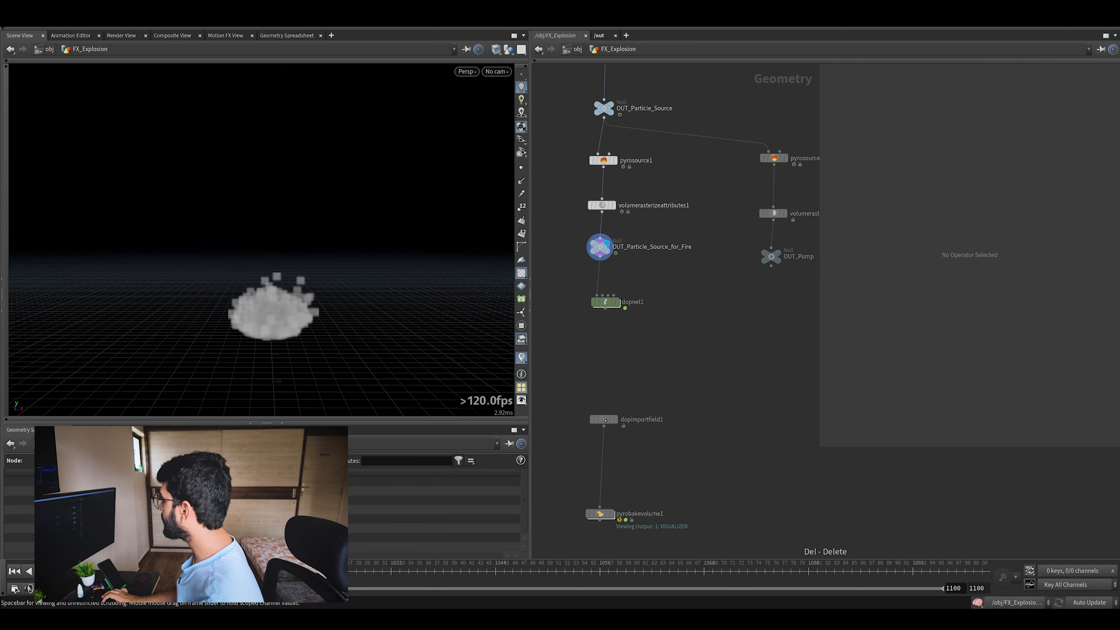
pyautogui.moveTo(795, 195); pyautogui.dragTo(745, 237, button='middle')
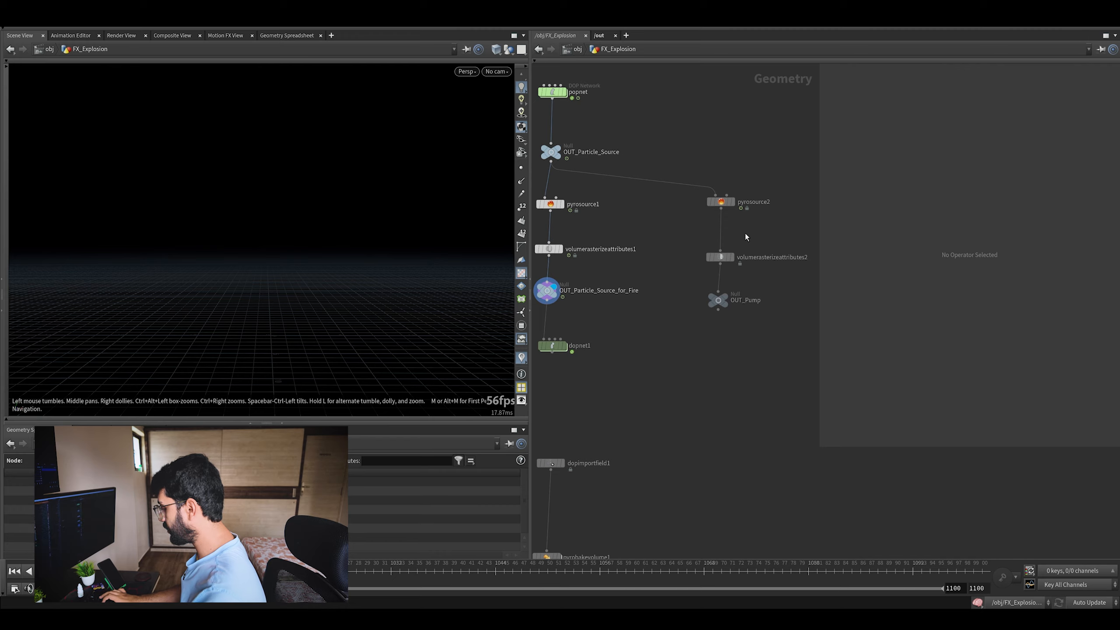
pyautogui.press('Tab')
pyautogui.write('attr no')
pyautogui.press('Return')
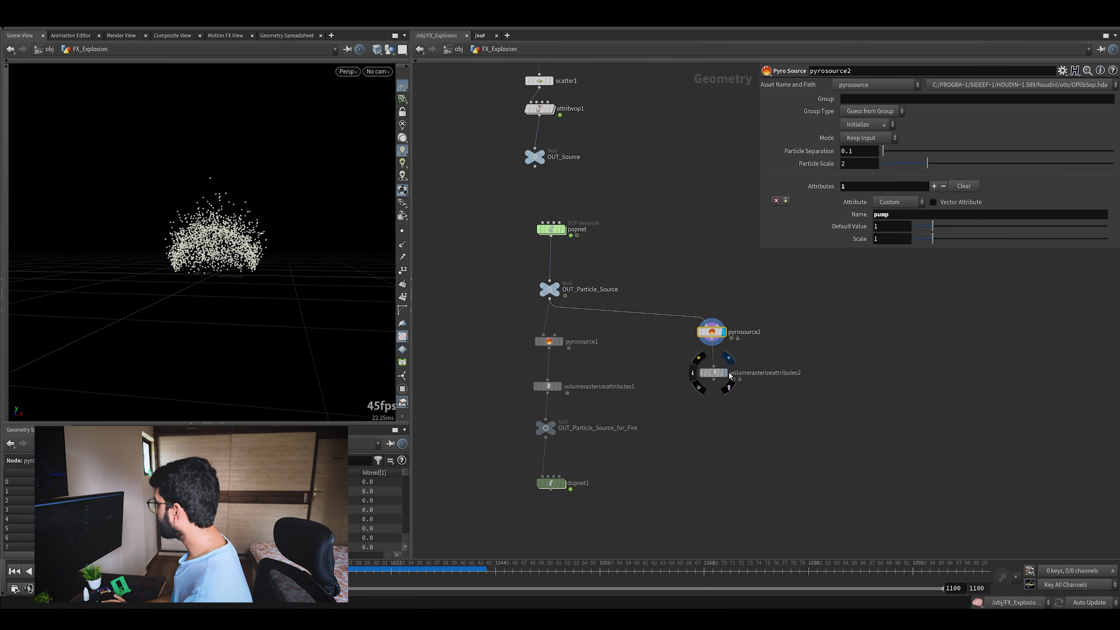
# Display volumerasterizeattributes2, scrub the frames, and compare its pump setup with the fuel setup of volumerasterizeattributes1.
pyautogui.click(714, 376)
pyautogui.click(714, 374)
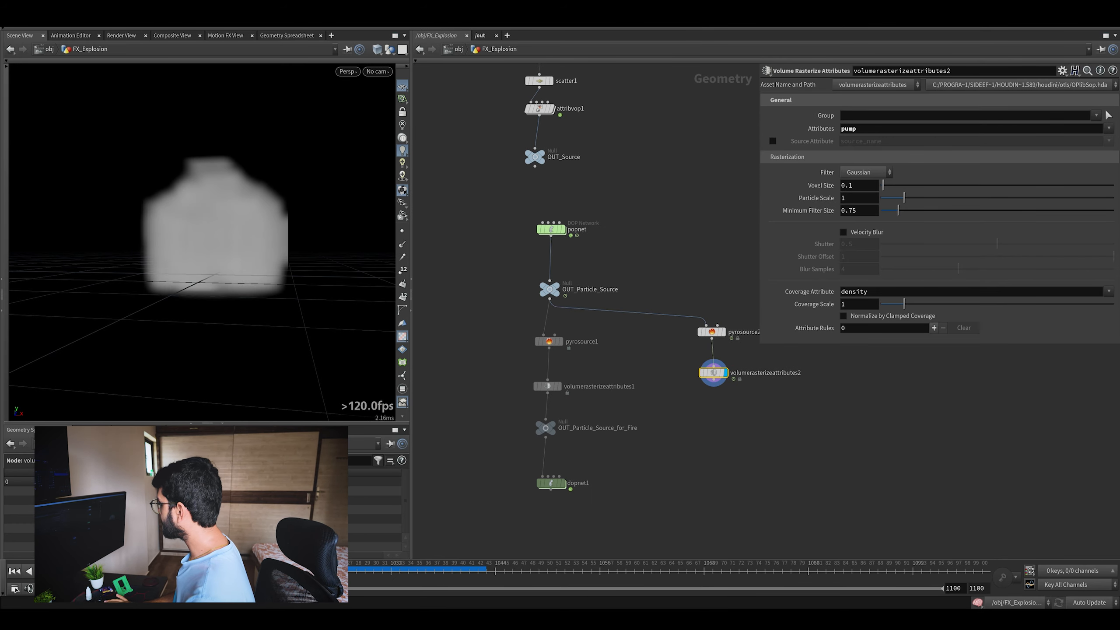
pyautogui.moveTo(139, 571)
pyautogui.mouseDown()
pyautogui.moveTo(212, 571)
pyautogui.moveTo(148, 570)
pyautogui.mouseUp()
pyautogui.scroll(-5, 190, 261)
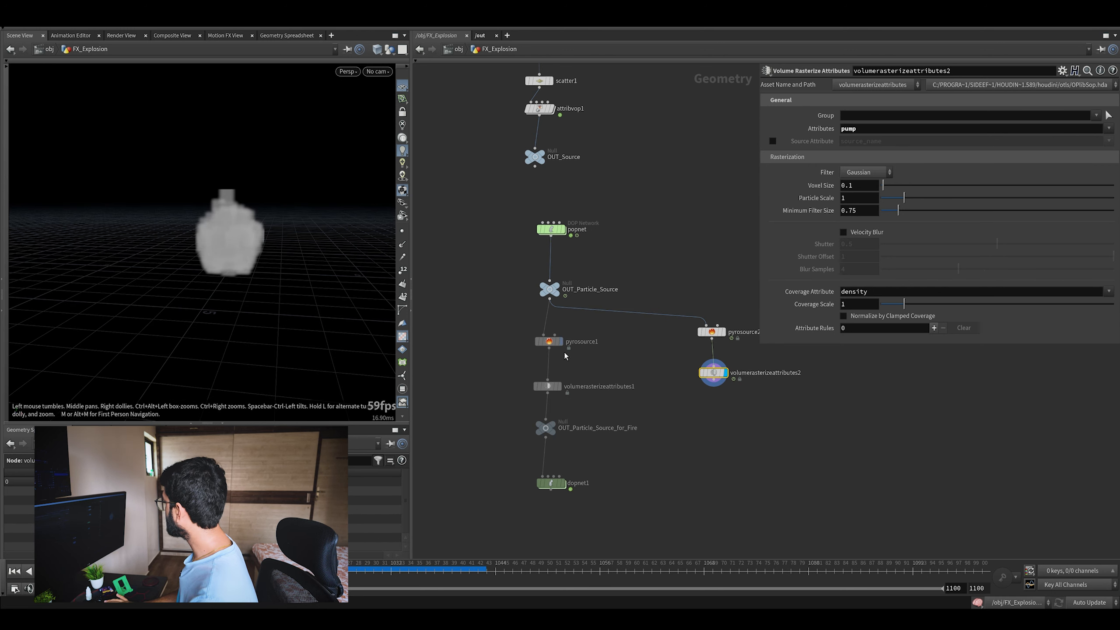
pyautogui.click(551, 386)
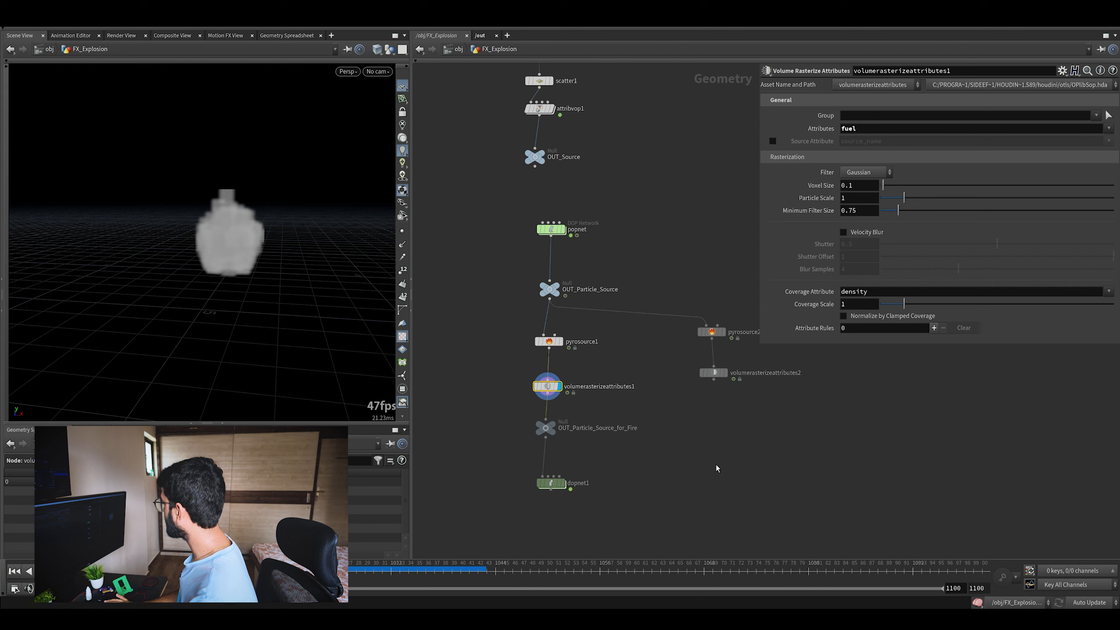
pyautogui.click(724, 373)
# Insert an Attribute Noise node between pyrosource2 and volumerasterizeattributes2.
pyautogui.moveTo(695, 431); pyautogui.dragTo(696, 429)
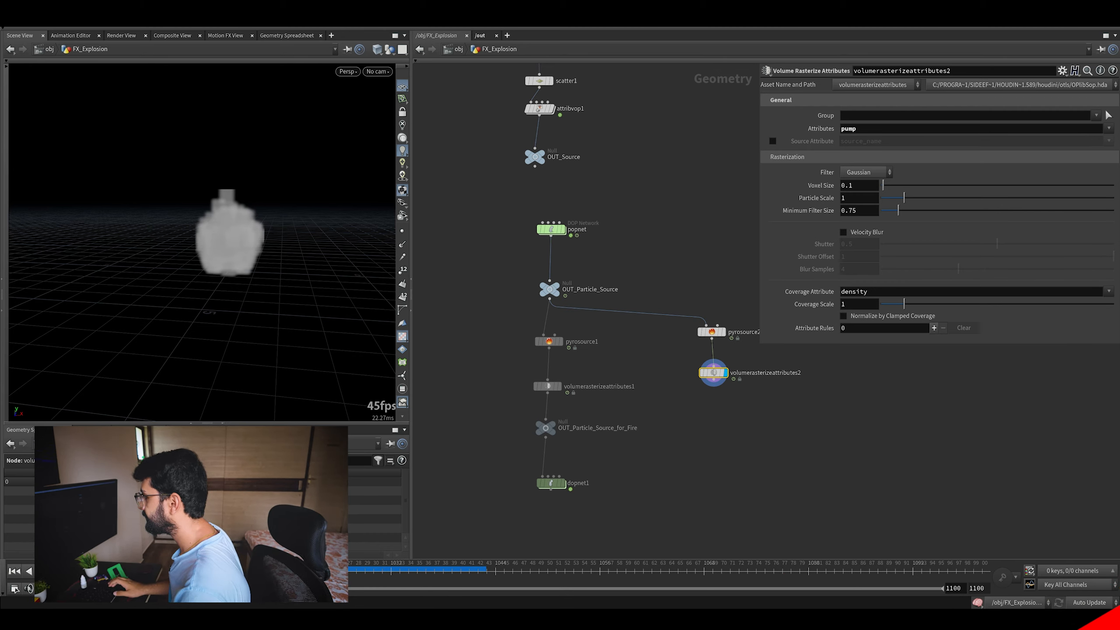
pyautogui.press('Tab')
pyautogui.write('attribnoise')
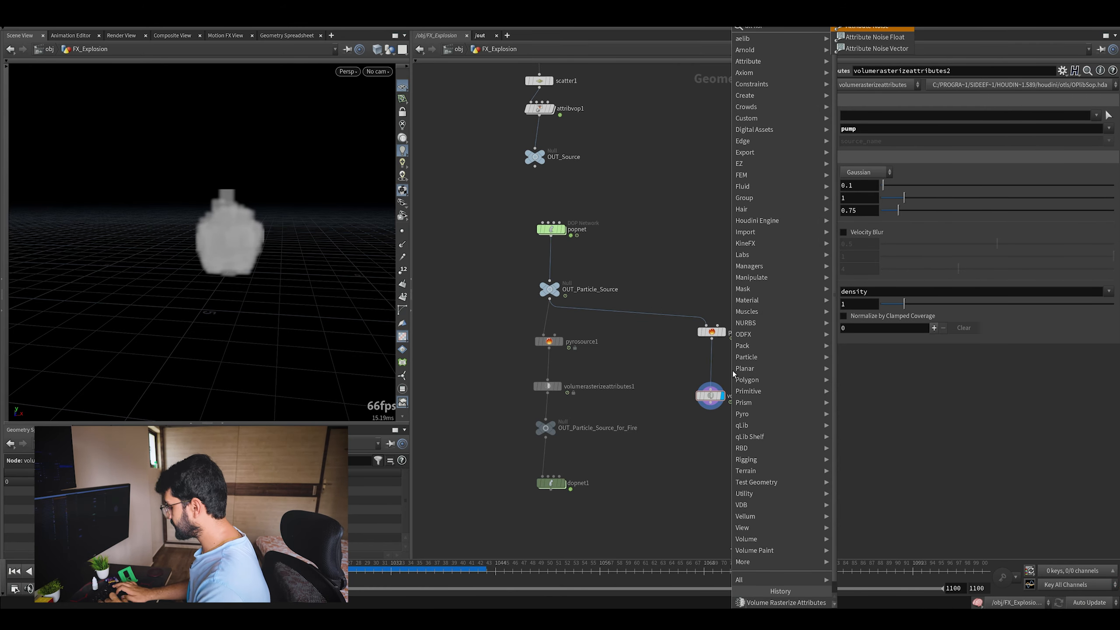
pyautogui.press('Return')
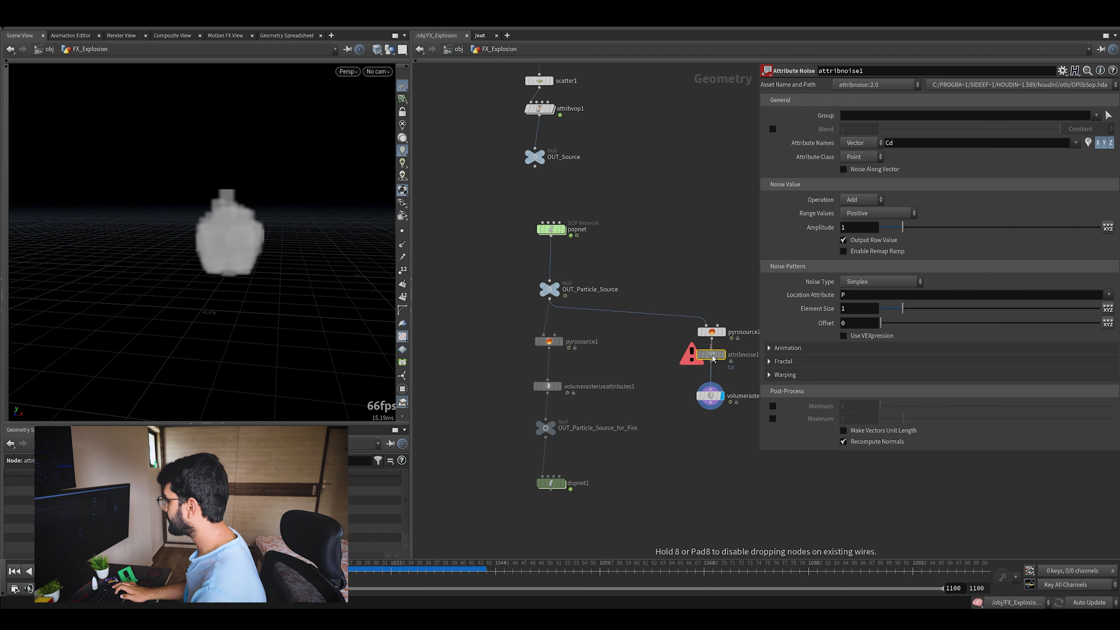
pyautogui.click(735, 369)
# Set attribnoise1 to affect the Float attribute pump and display the node.
pyautogui.click(859, 143)
pyautogui.click(857, 141)
pyautogui.moveTo(666, 249); pyautogui.dragTo(643, 257, button='middle')
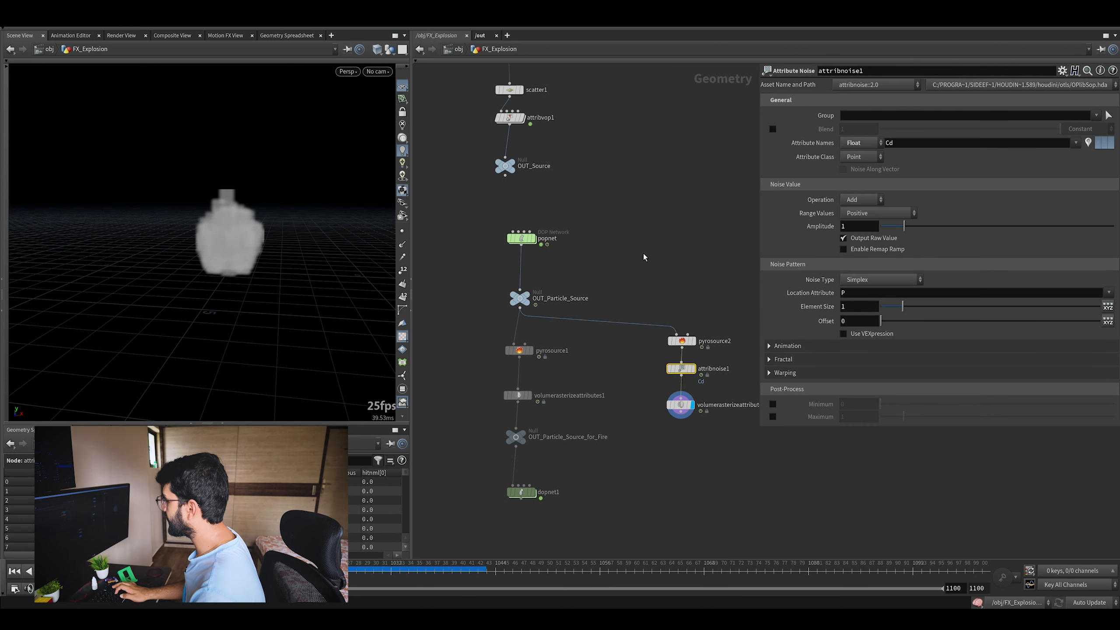
pyautogui.click(937, 144)
pyautogui.write('pump')
pyautogui.press('Return')
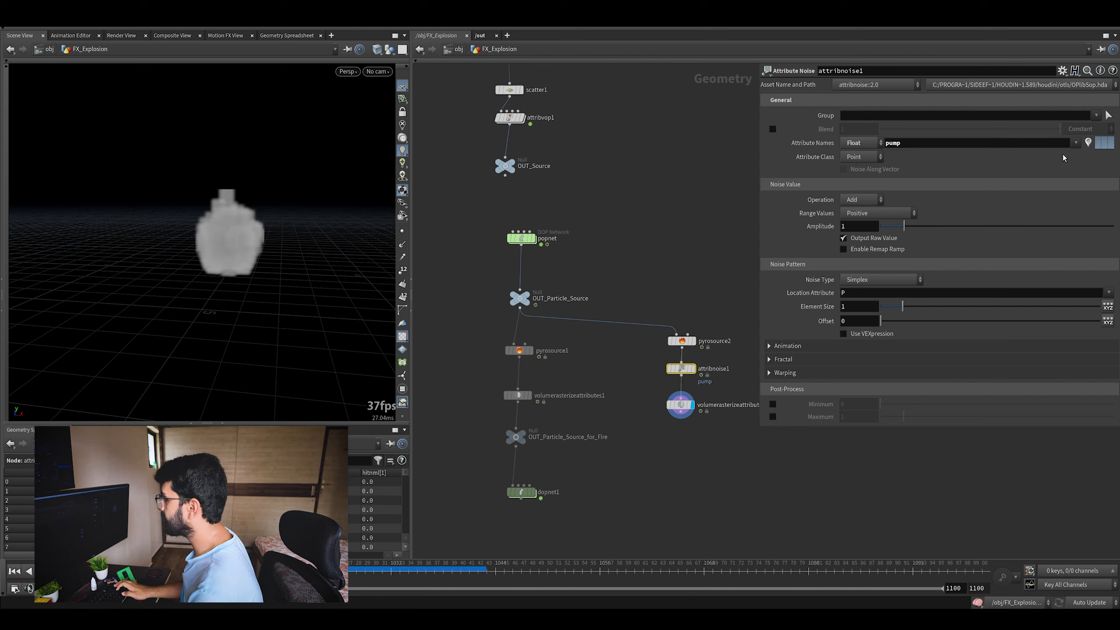
pyautogui.click(1077, 146)
pyautogui.click(1077, 155)
pyautogui.click(1076, 146)
pyautogui.click(1077, 157)
pyautogui.click(693, 368)
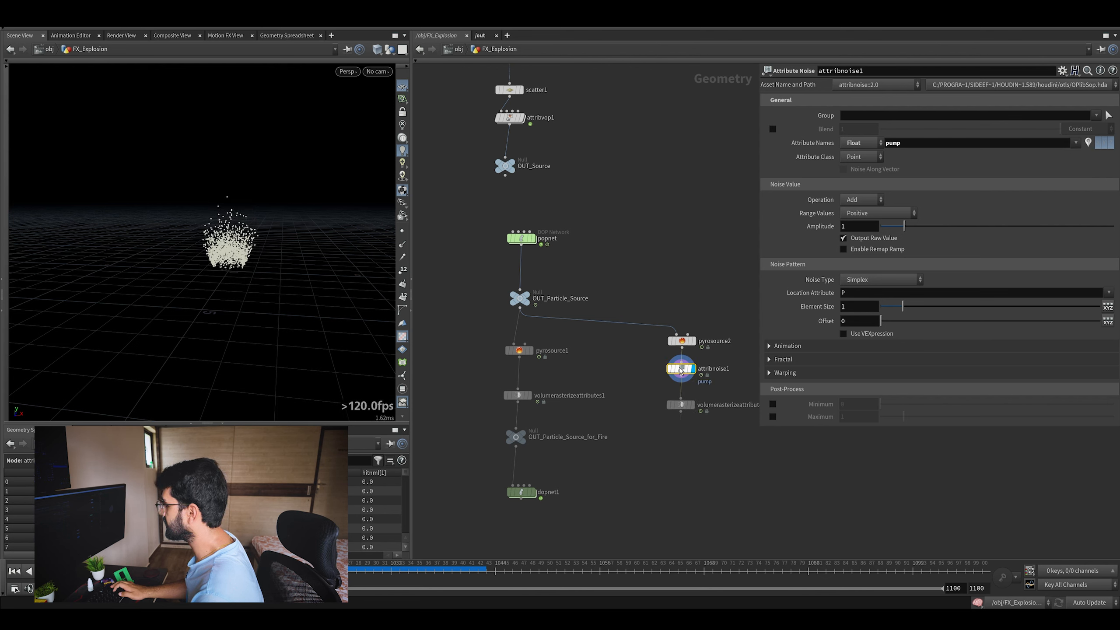
# Switch attribnoise1's Range Values to Min/Max and set the Min Value to -1.
pyautogui.moveTo(741, 389); pyautogui.dragTo(706, 391, button='middle')
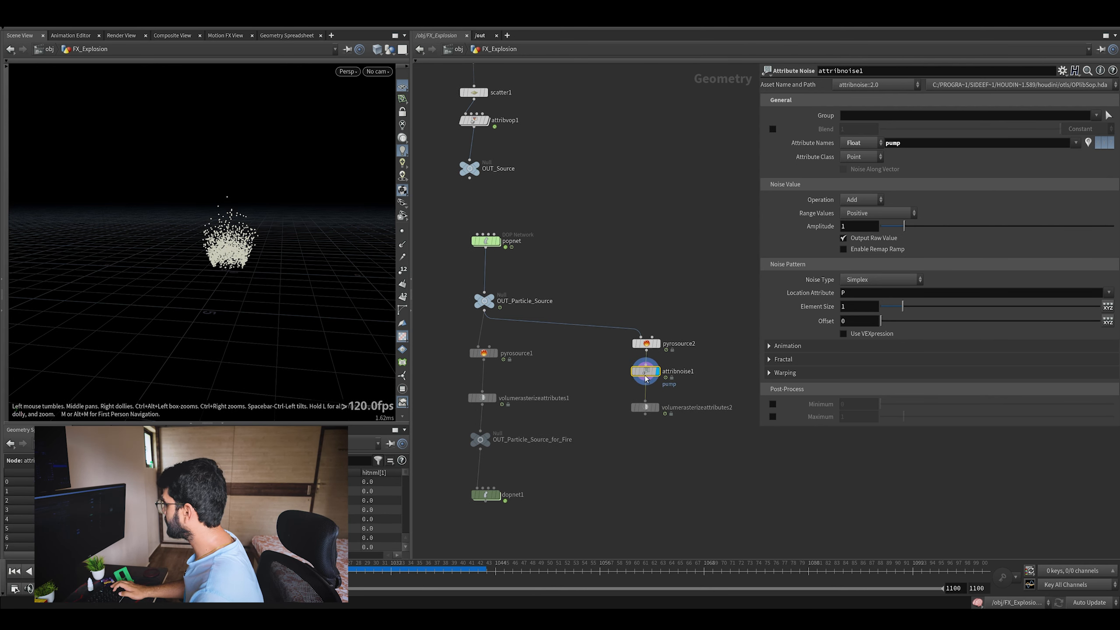
pyautogui.click(864, 213)
pyautogui.click(867, 248)
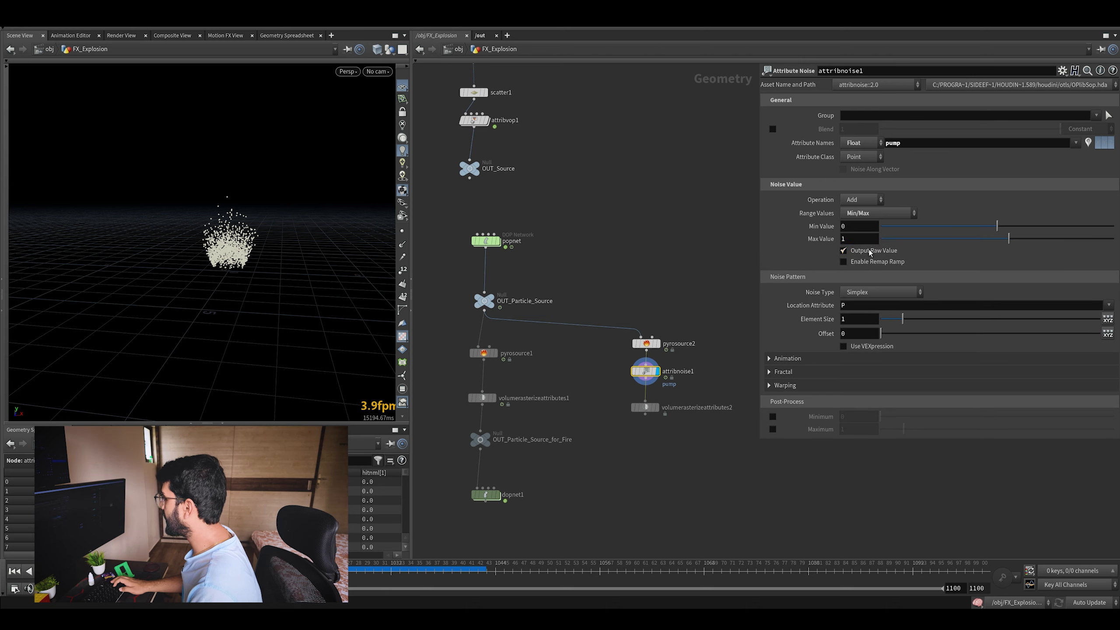
pyautogui.click(856, 227)
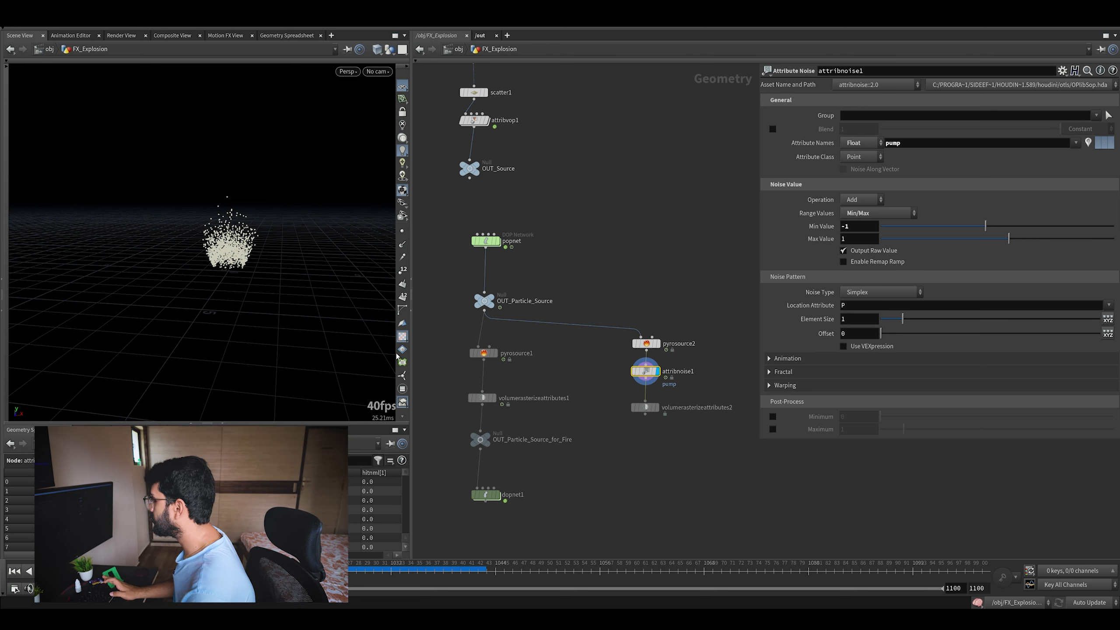
# Set attribnoise1's Element Size to 0.15 and display volumerasterizeattributes2.
pyautogui.click(872, 318)
pyautogui.write('0.16')
pyautogui.press('Return')
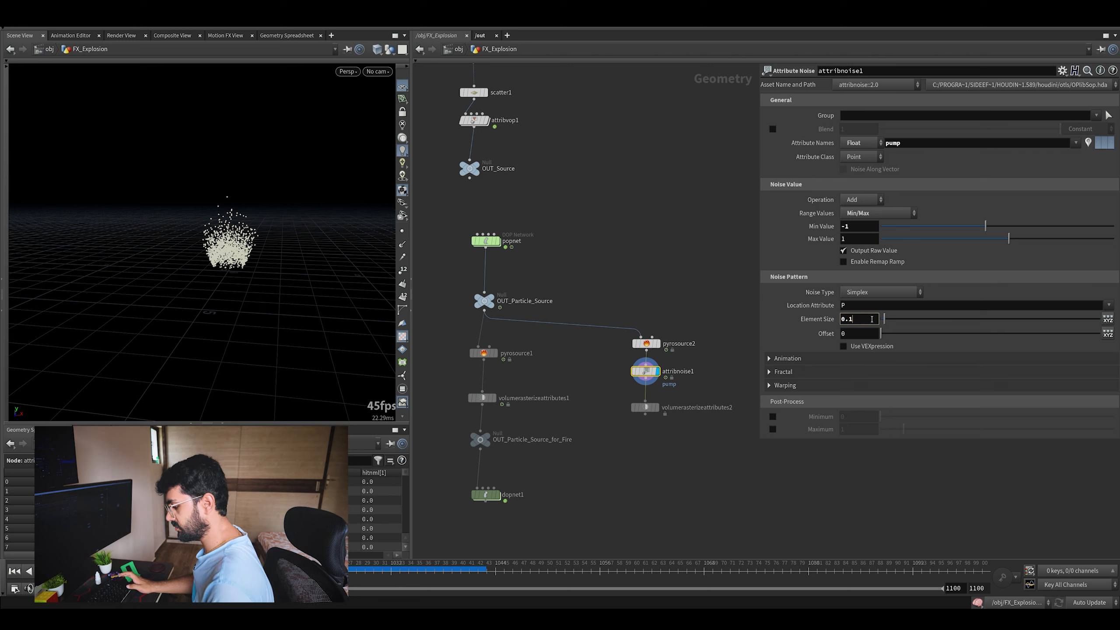
pyautogui.click(656, 407)
pyautogui.click(644, 408)
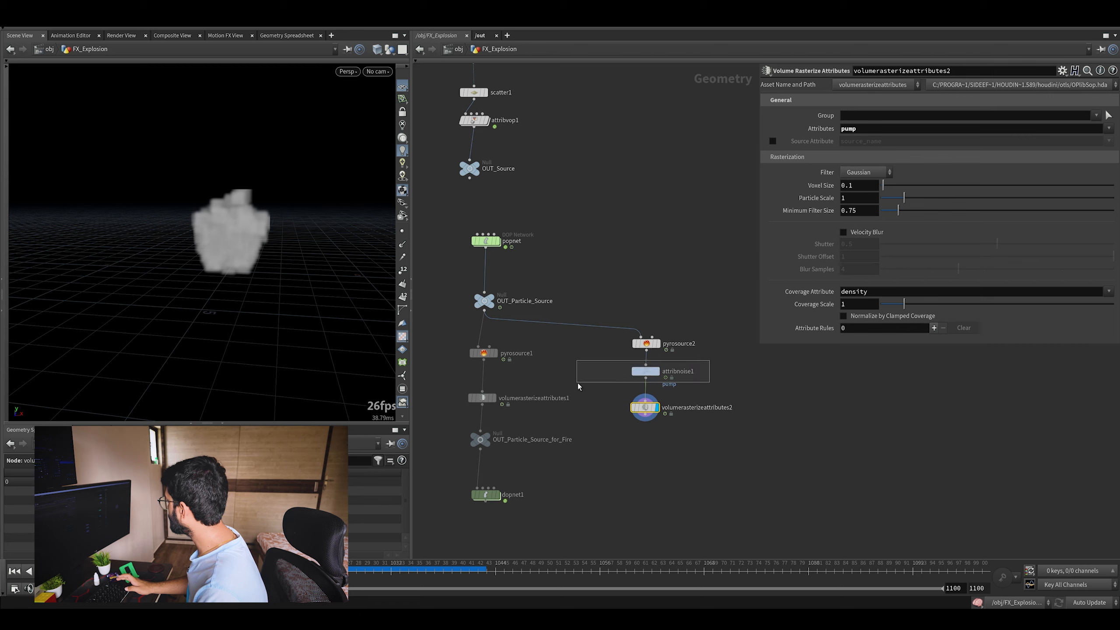
# Enable Animate Noise on attribnoise1 and display volumerasterizeattributes2 again.
pyautogui.moveTo(579, 387); pyautogui.dragTo(579, 386)
pyautogui.click(821, 358)
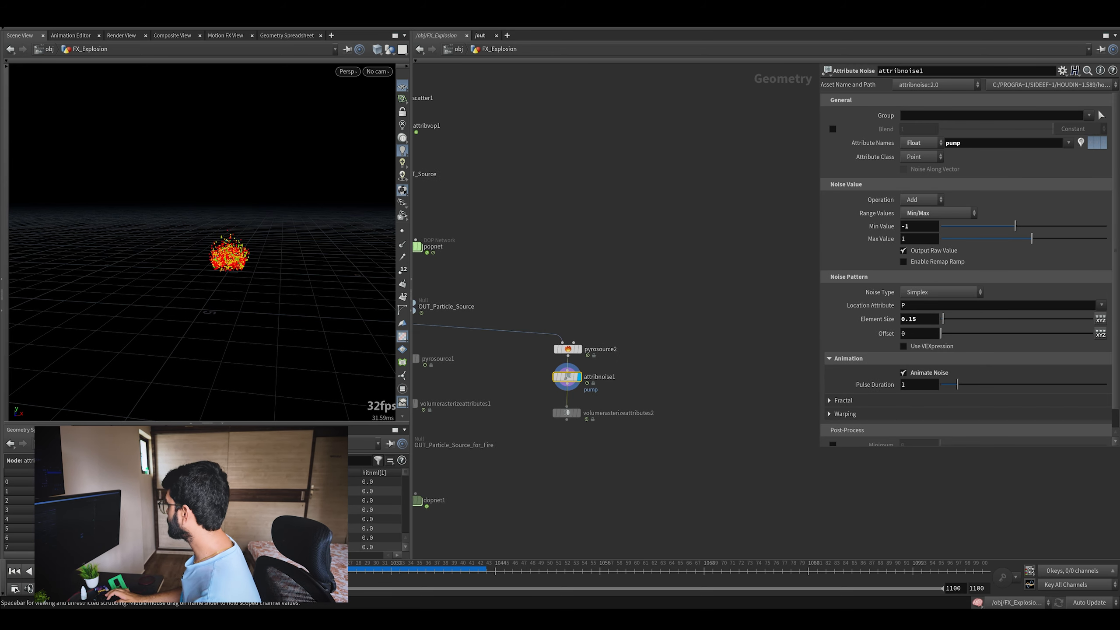
pyautogui.click(578, 413)
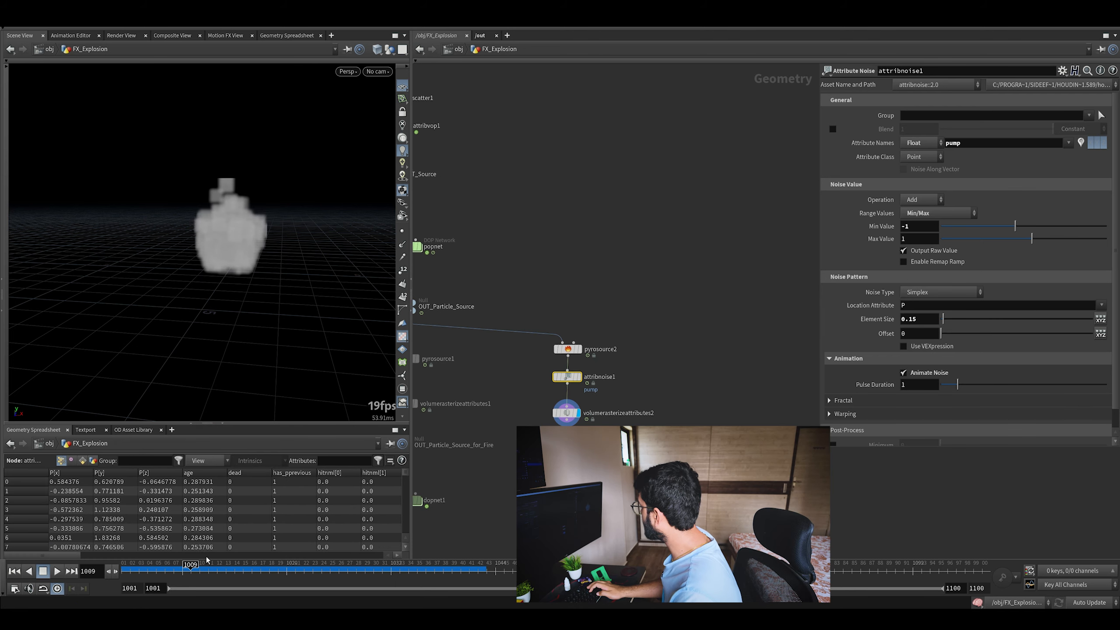
# Examine the pump values in the Geometry Spreadsheet with attribnoise1 bypassed, then reactivate the node.
pyautogui.moveTo(75, 557); pyautogui.dragTo(339, 554)
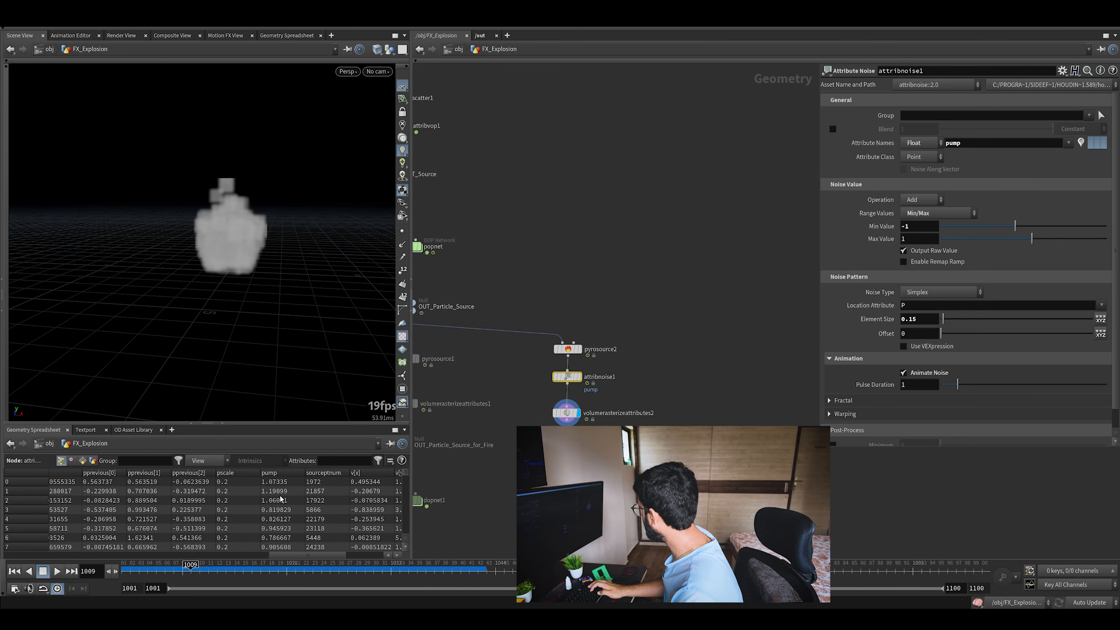
pyautogui.click(556, 377)
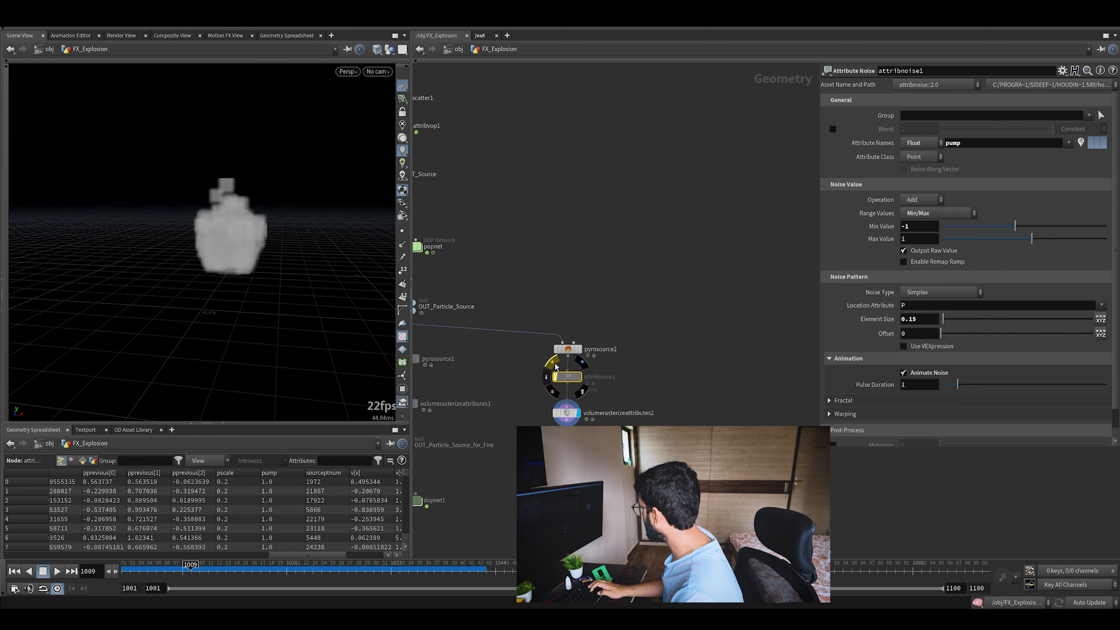
pyautogui.scroll(-2, 269, 488)
pyautogui.scroll(4, 270, 490)
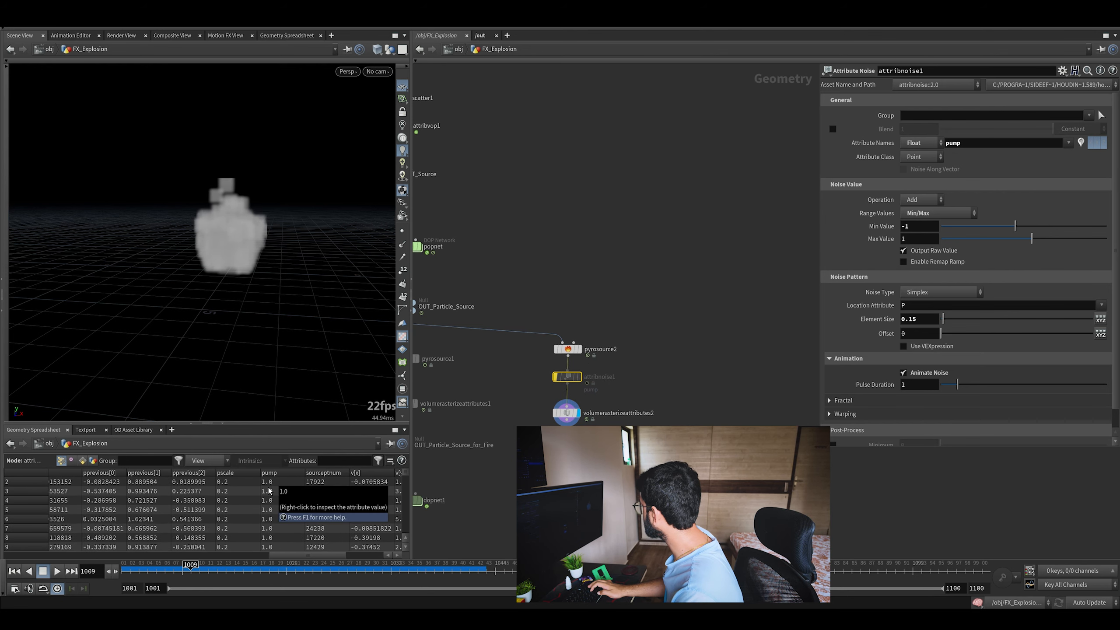
pyautogui.scroll(1, 280, 494)
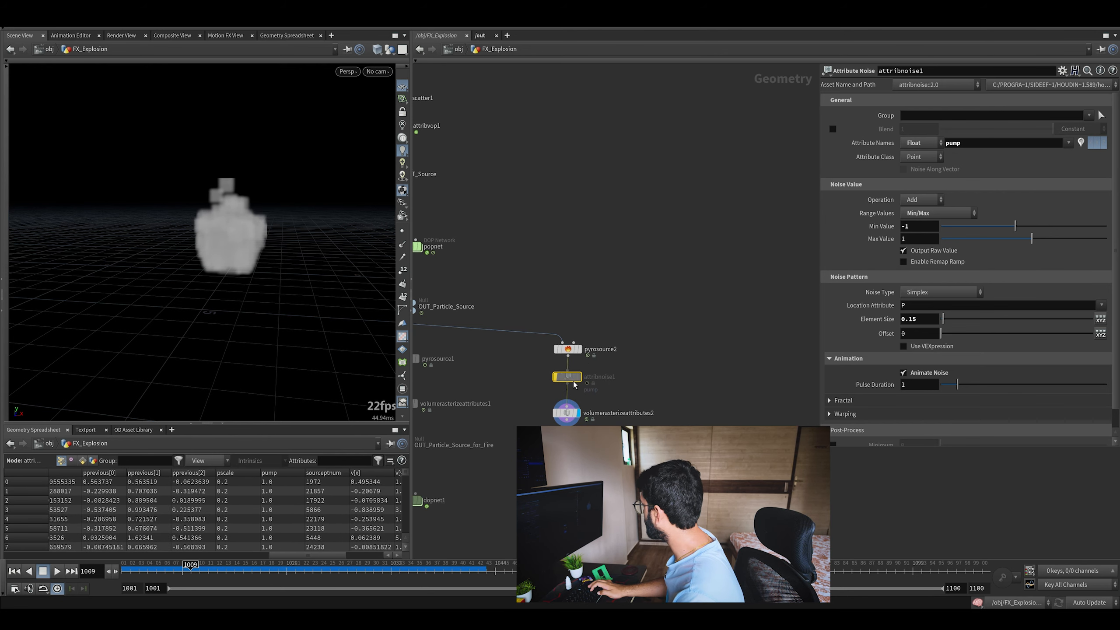
pyautogui.click(556, 377)
# Sort the point attributes by pump and scrub the frames to see how the values change over time.
pyautogui.click(282, 472)
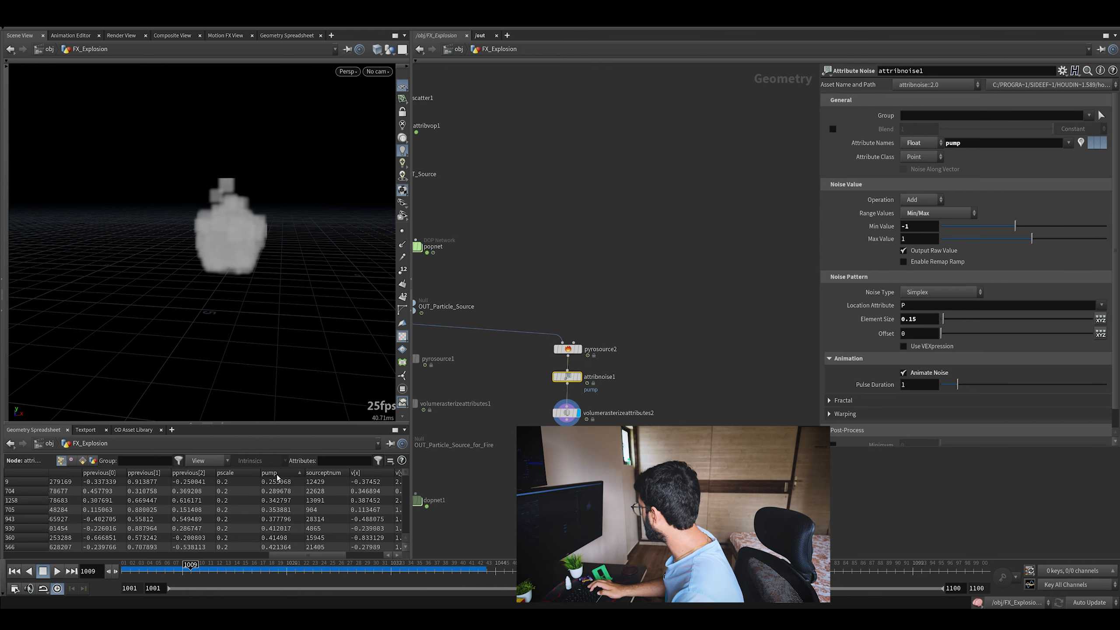
pyautogui.moveTo(180, 572); pyautogui.dragTo(211, 571)
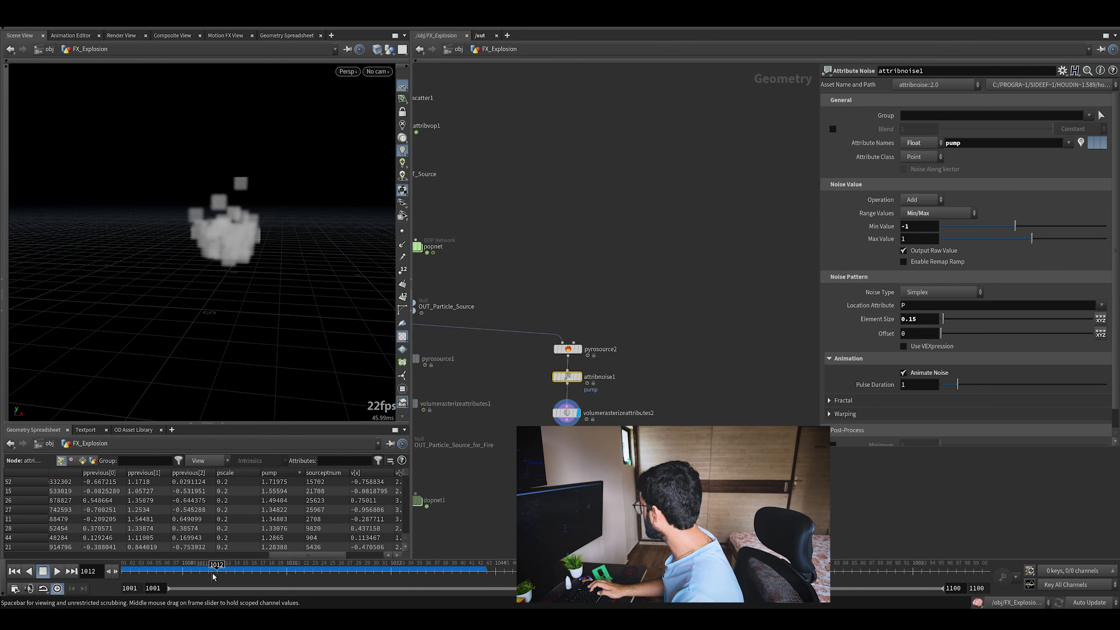
pyautogui.moveTo(213, 576); pyautogui.dragTo(246, 575)
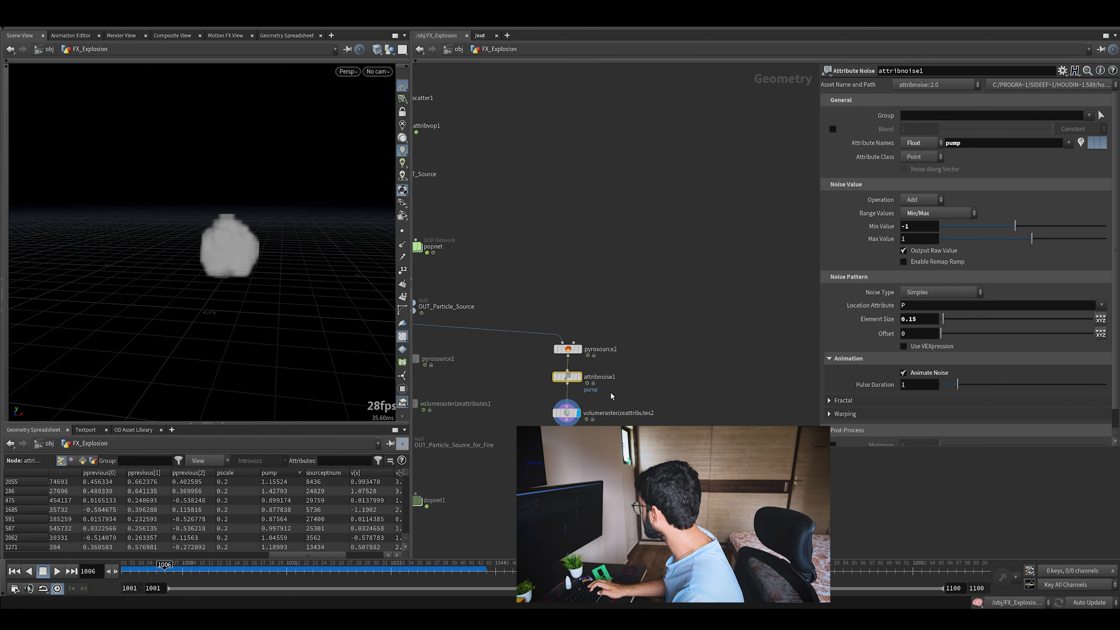
# Display and select pyrobakevolume1 to view the explosion re-simulated with the noisy pump source.
pyautogui.click(566, 412)
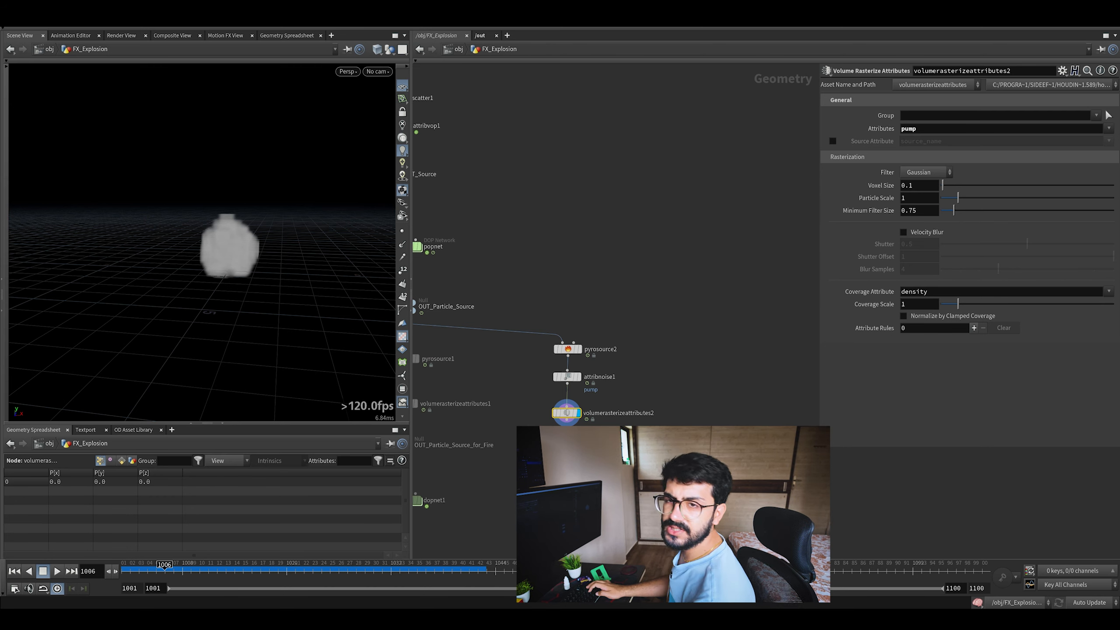
pyautogui.moveTo(573, 416); pyautogui.dragTo(628, 306, button='middle')
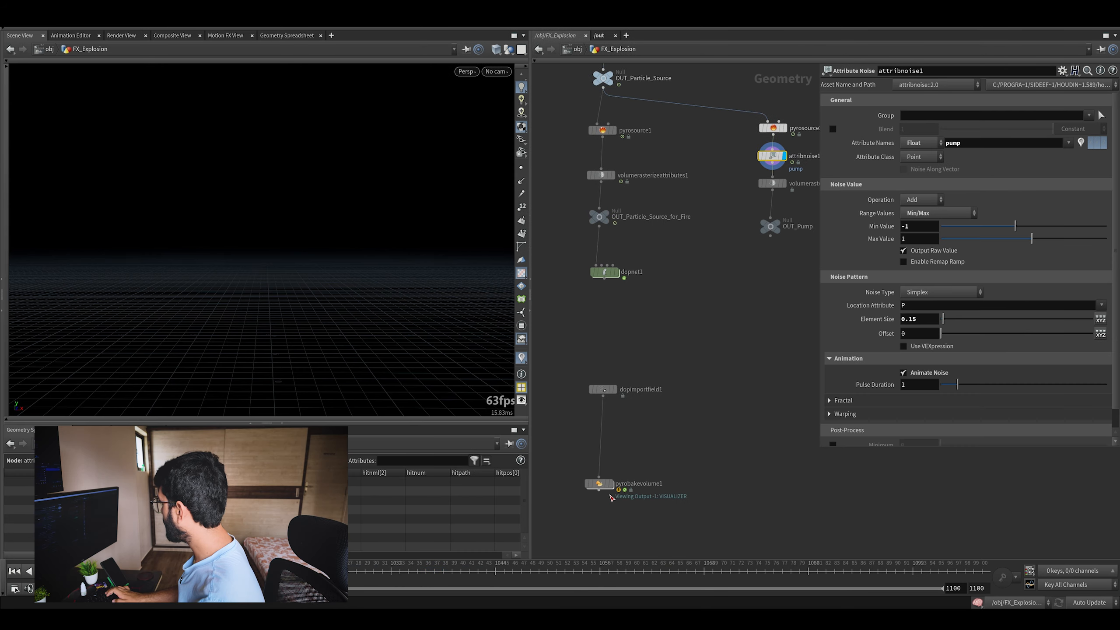
pyautogui.moveTo(610, 482); pyautogui.dragTo(610, 423, button='middle')
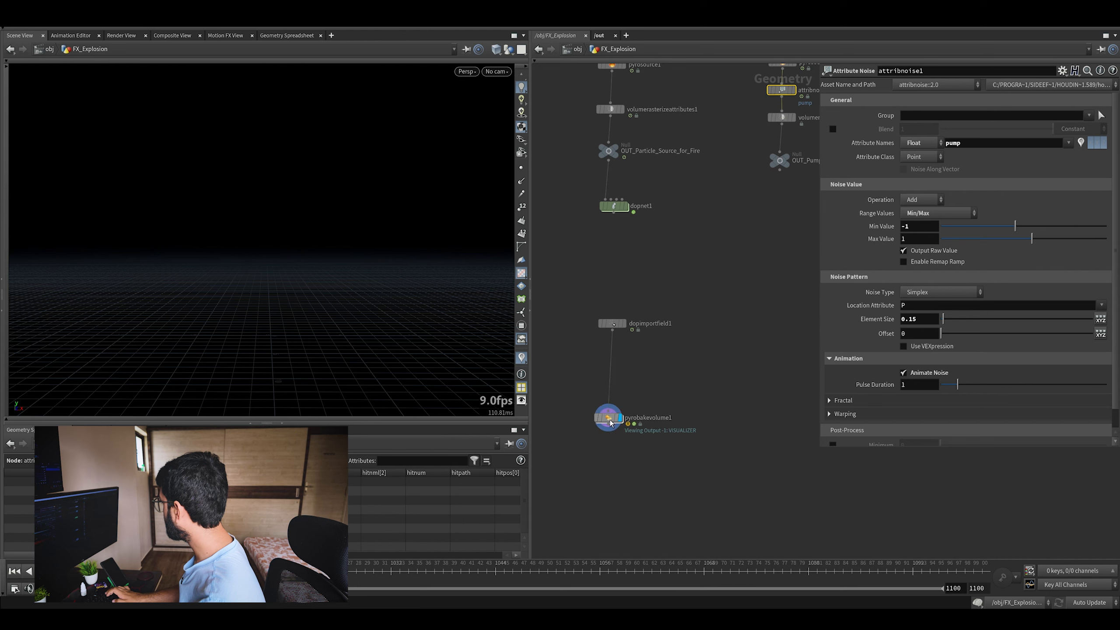
pyautogui.click(608, 419)
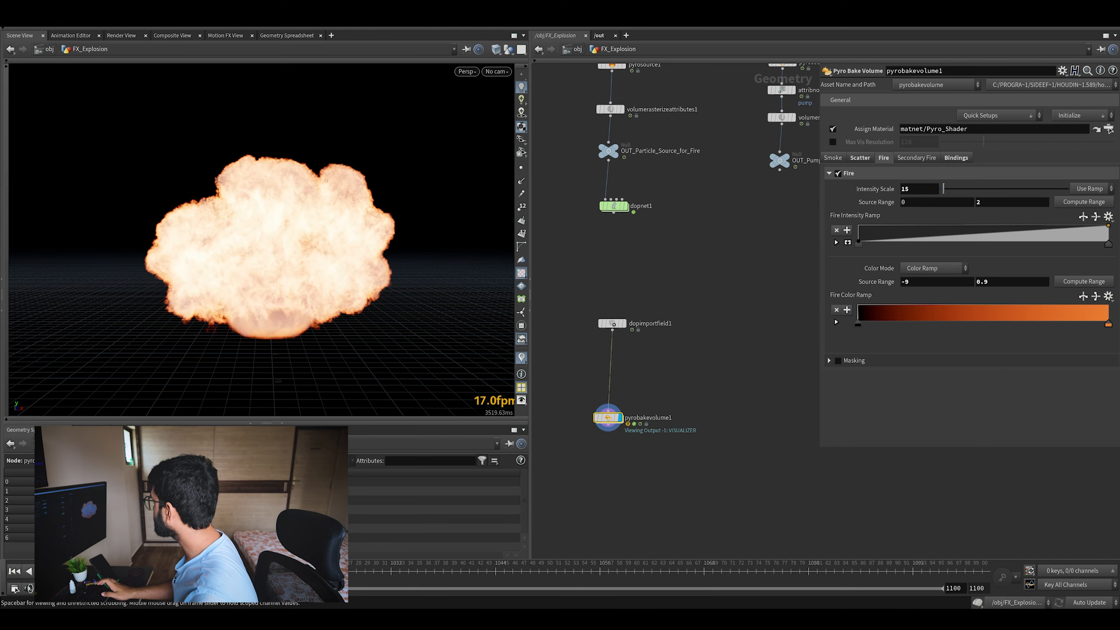
# Set the division size of smokeobject1 inside dopnet1 to 0.1 and return to the first frame.
pyautogui.keyDown('alt'); pyautogui.moveTo(282, 247); pyautogui.dragTo(309, 256); pyautogui.keyUp('alt')
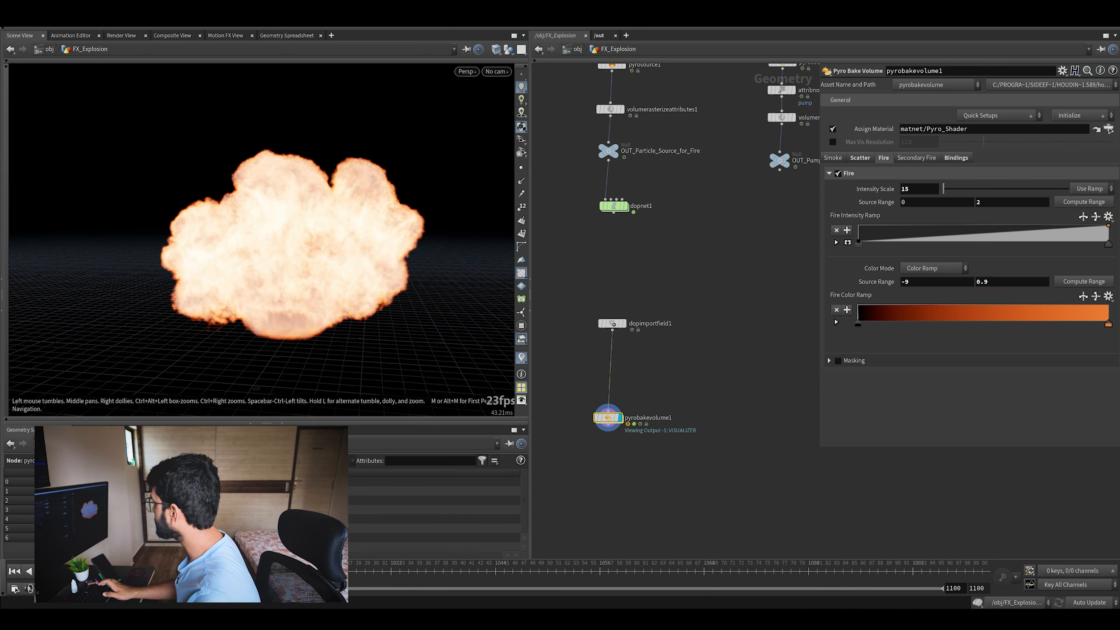
pyautogui.doubleClick(613, 205)
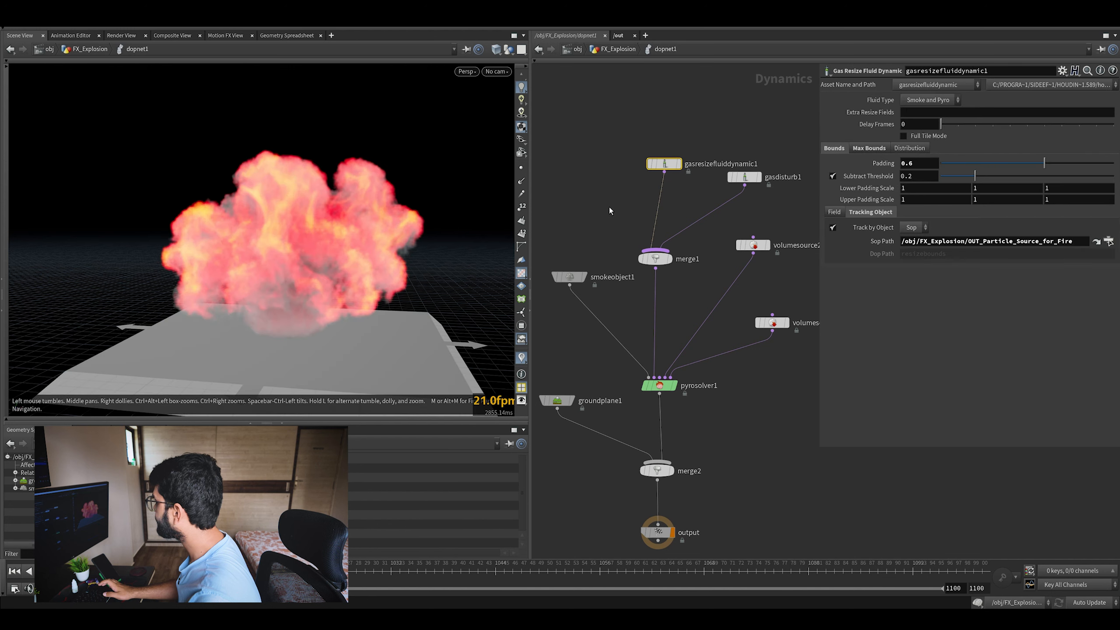
pyautogui.click(611, 249)
pyautogui.click(840, 101)
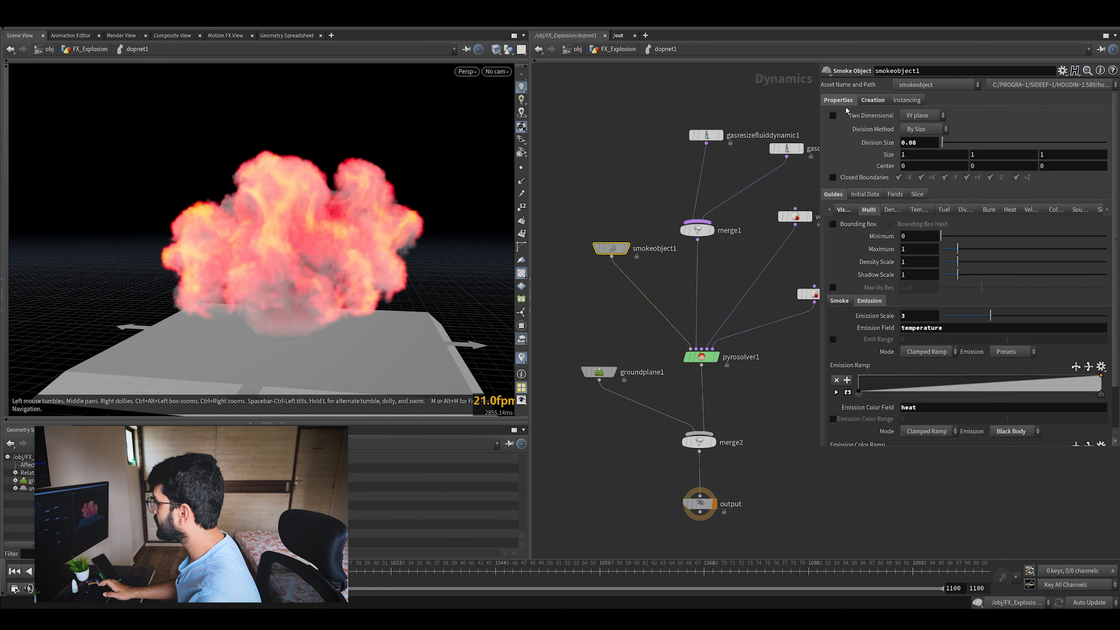
pyautogui.doubleClick(914, 143)
pyautogui.write('1')
pyautogui.press('Return')
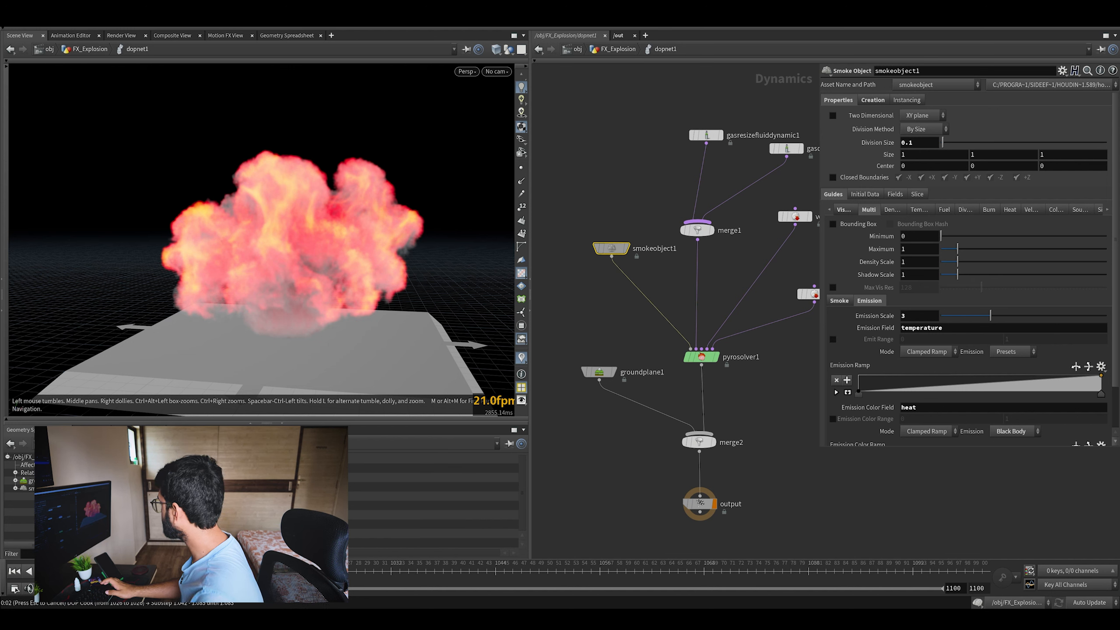
pyautogui.click(14, 571)
# Examine the Shape and Turbulence settings of pyrosolver1, leave the network, view the re-simulated explosion and rewind to the first frame.
pyautogui.moveTo(780, 370); pyautogui.dragTo(757, 372, button='middle')
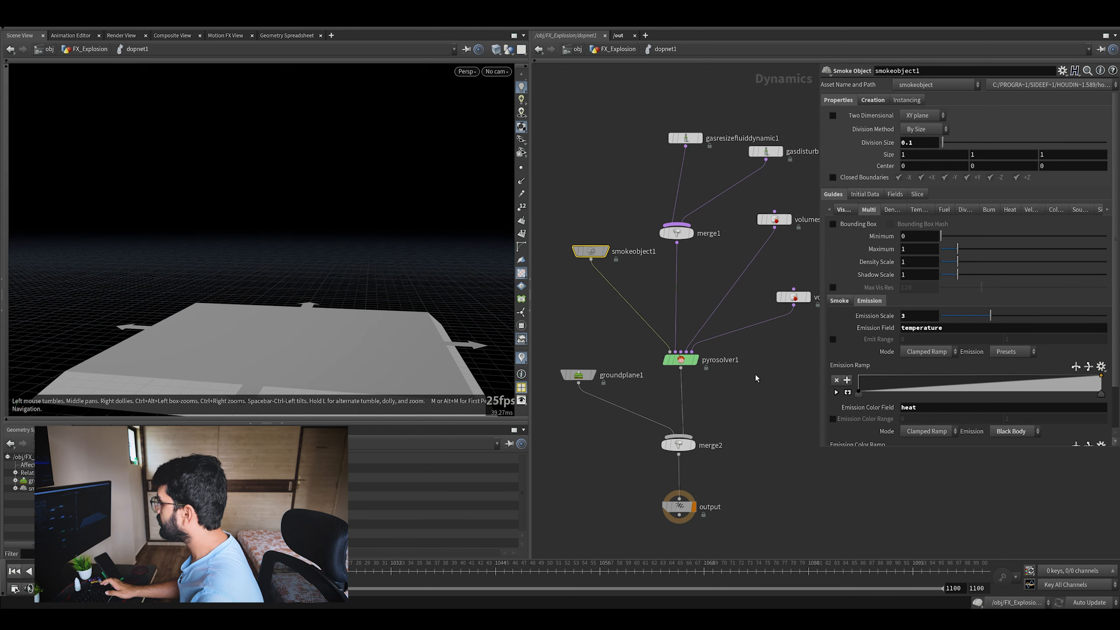
pyautogui.click(680, 359)
pyautogui.moveTo(908, 128); pyautogui.dragTo(938, 129)
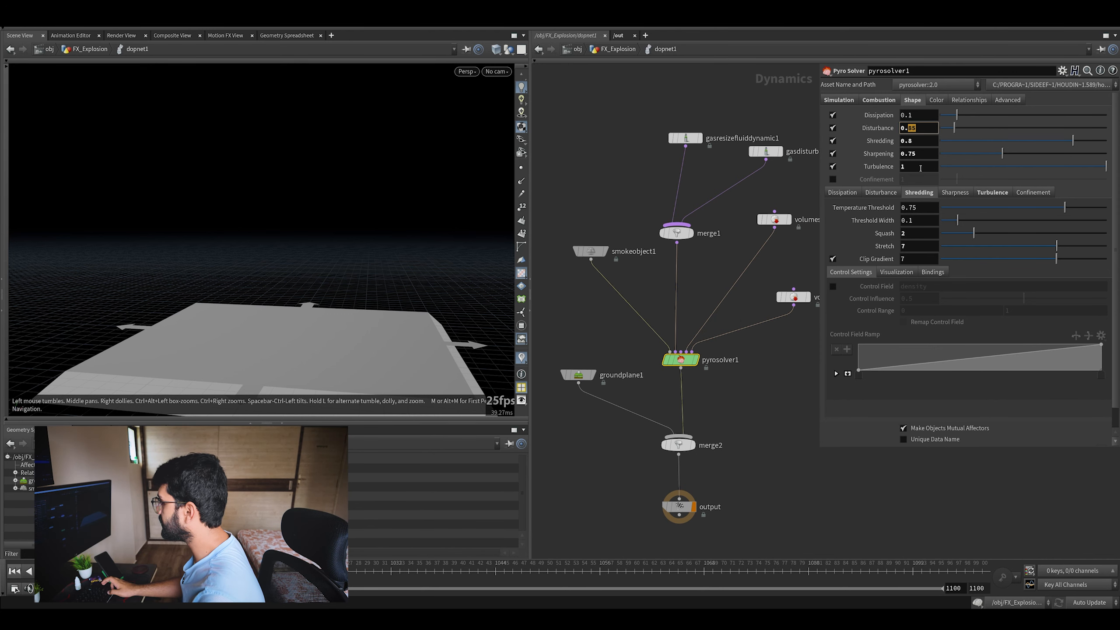
pyautogui.click(992, 193)
pyautogui.moveTo(913, 166); pyautogui.dragTo(783, 170)
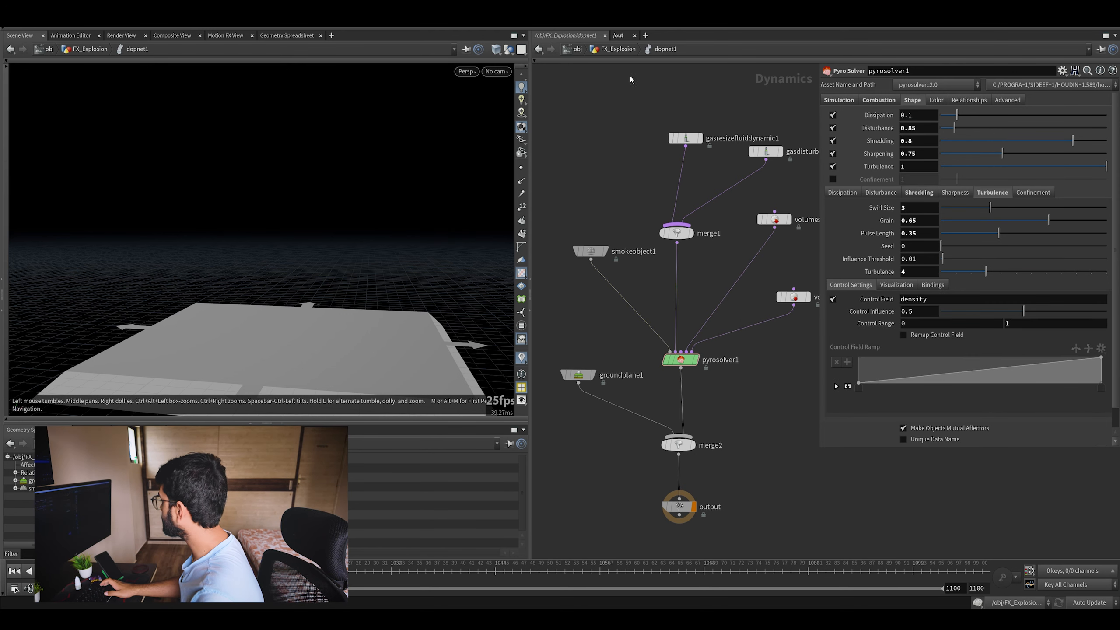
pyautogui.press('u')
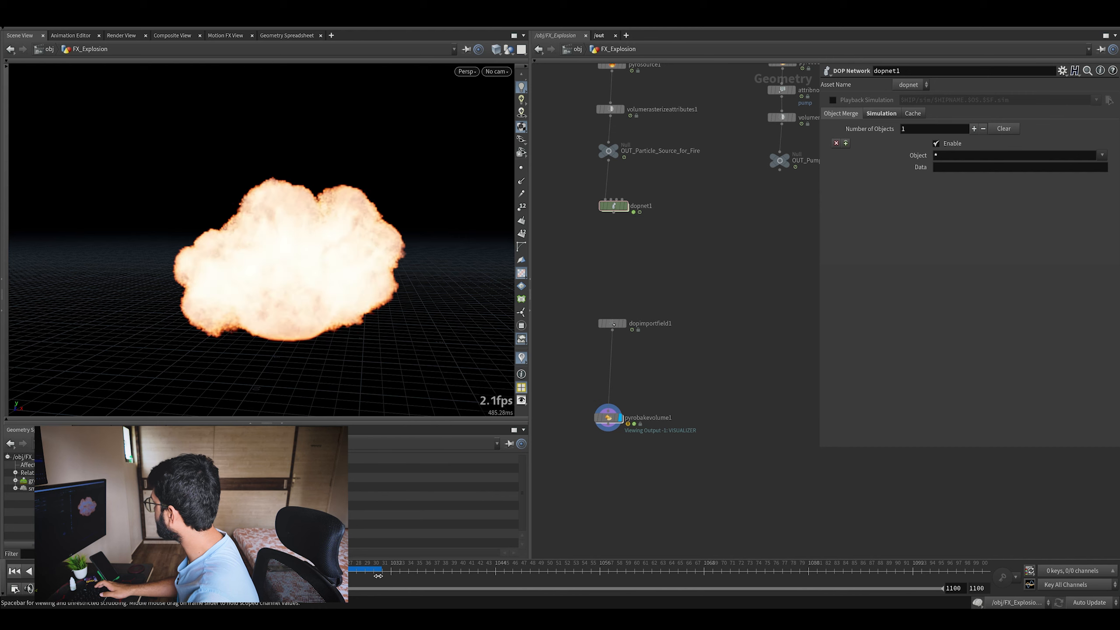
pyautogui.keyDown('alt'); pyautogui.moveTo(248, 276); pyautogui.dragTo(227, 291); pyautogui.keyUp('alt')
pyautogui.click(14, 571)
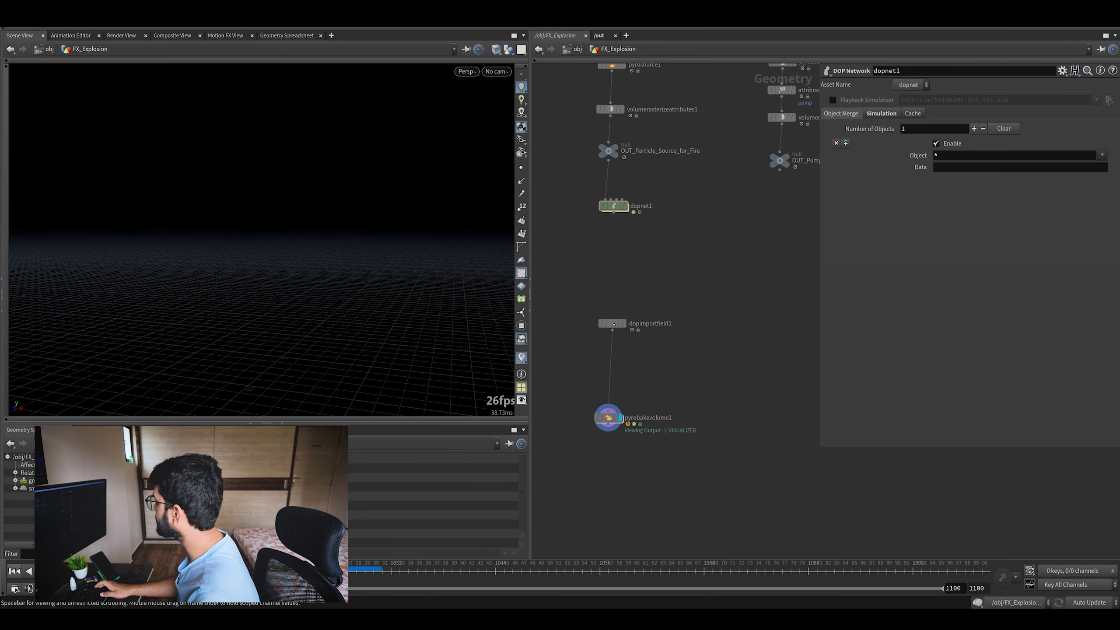
# Change the Const. Activation expression of source_first_input inside popnet to $FF==1002.
pyautogui.moveTo(707, 152); pyautogui.dragTo(713, 277, button='middle')
pyautogui.moveTo(639, 87); pyautogui.dragTo(645, 202, button='middle')
pyautogui.doubleClick(629, 193)
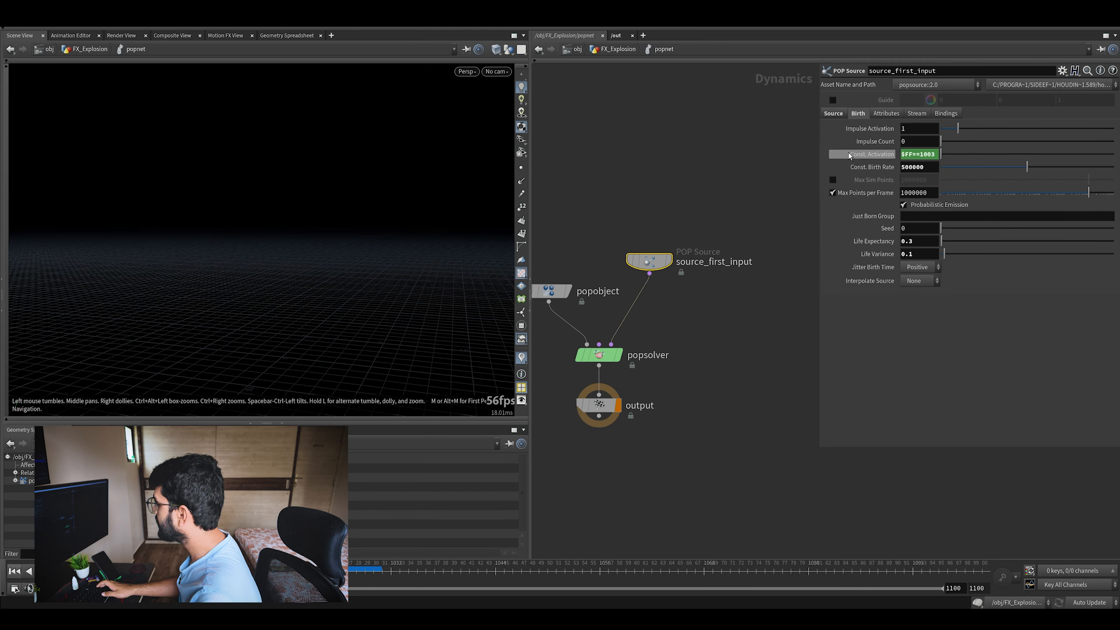
pyautogui.click(849, 154)
pyautogui.moveTo(931, 155); pyautogui.dragTo(948, 158)
pyautogui.write('2')
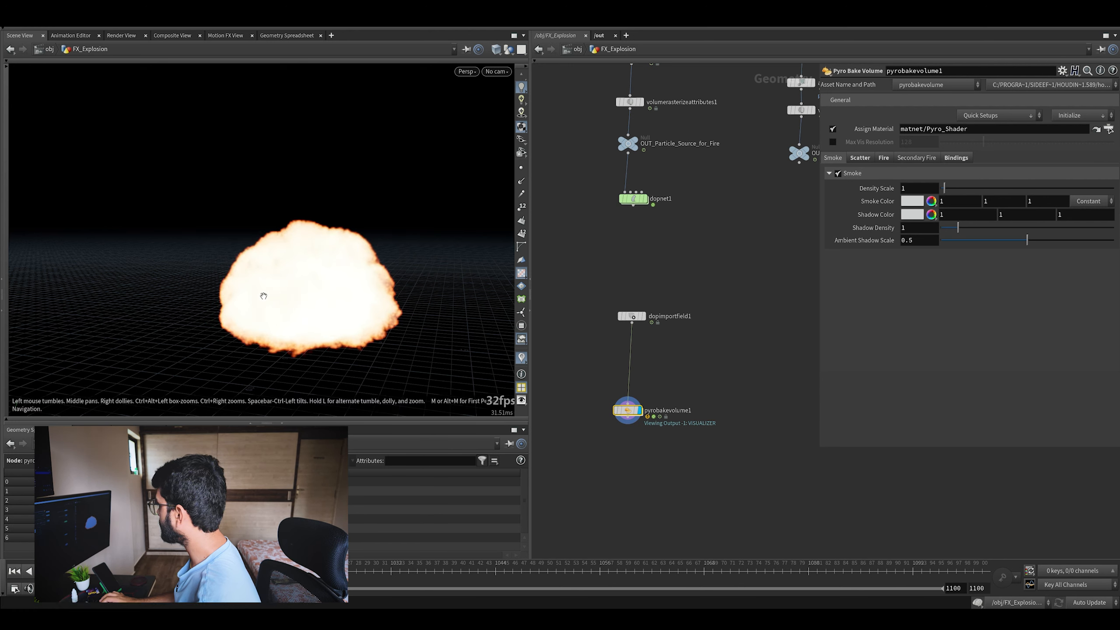
# Set the Smoke Density Scale of pyrobakevolume1 to 5 and view the result.
pyautogui.moveTo(667, 366); pyautogui.dragTo(596, 456)
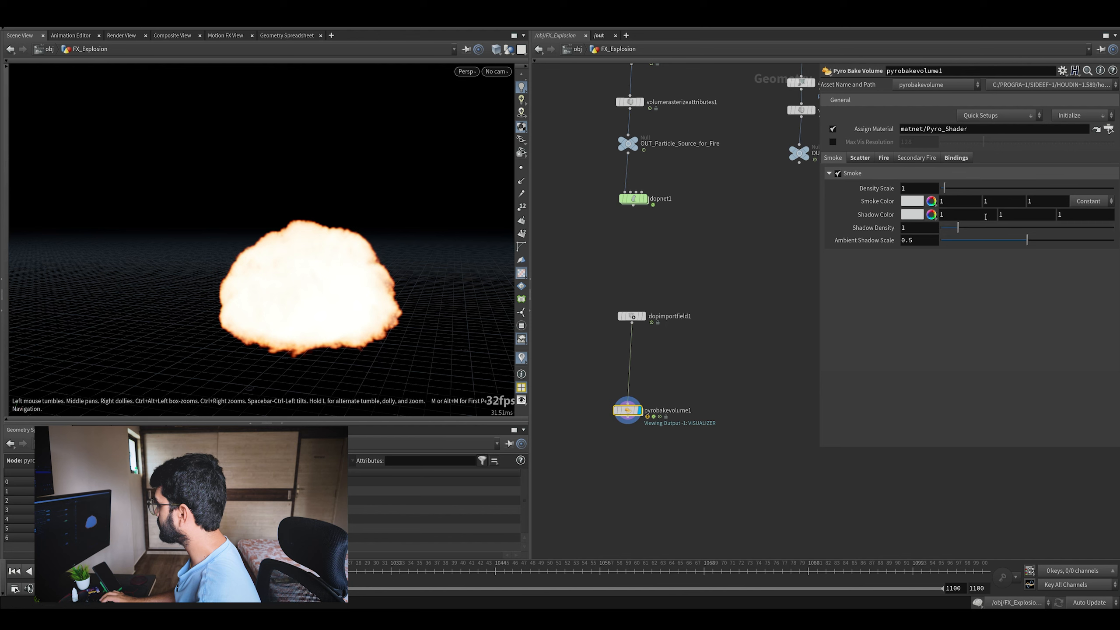
pyautogui.click(917, 189)
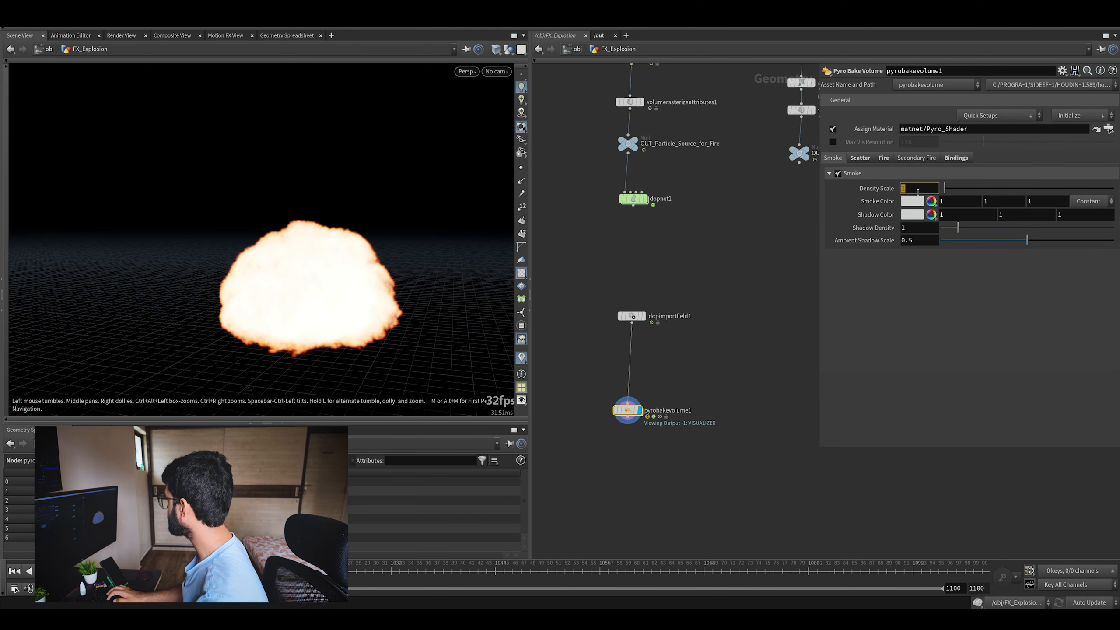
pyautogui.write('5')
pyautogui.press('Return')
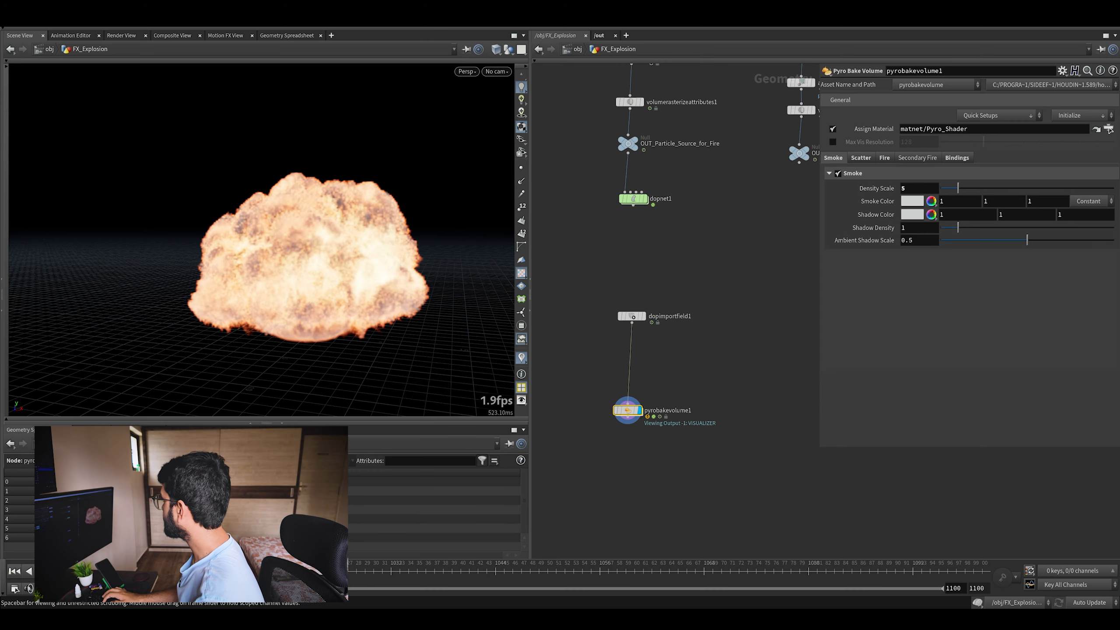
pyautogui.moveTo(353, 237); pyautogui.dragTo(317, 194)
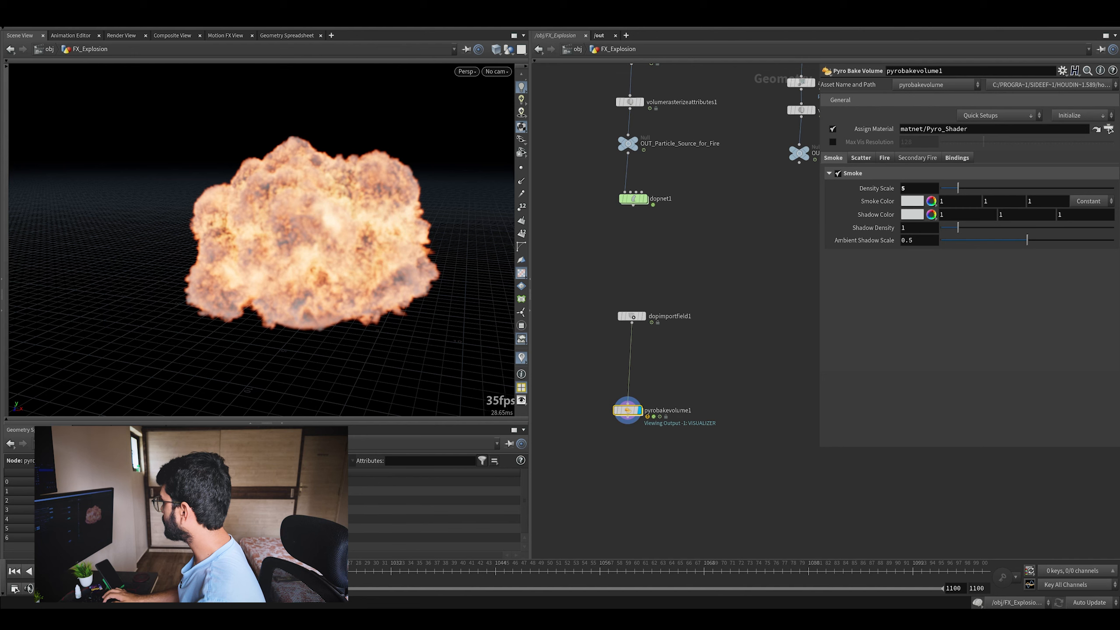
# Set the Disturbance of pyrosolver1 inside dopnet1 to 0.35 and return to the FX_Explosion network.
pyautogui.doubleClick(633, 198)
pyautogui.moveTo(732, 240); pyautogui.dragTo(692, 230, button='middle')
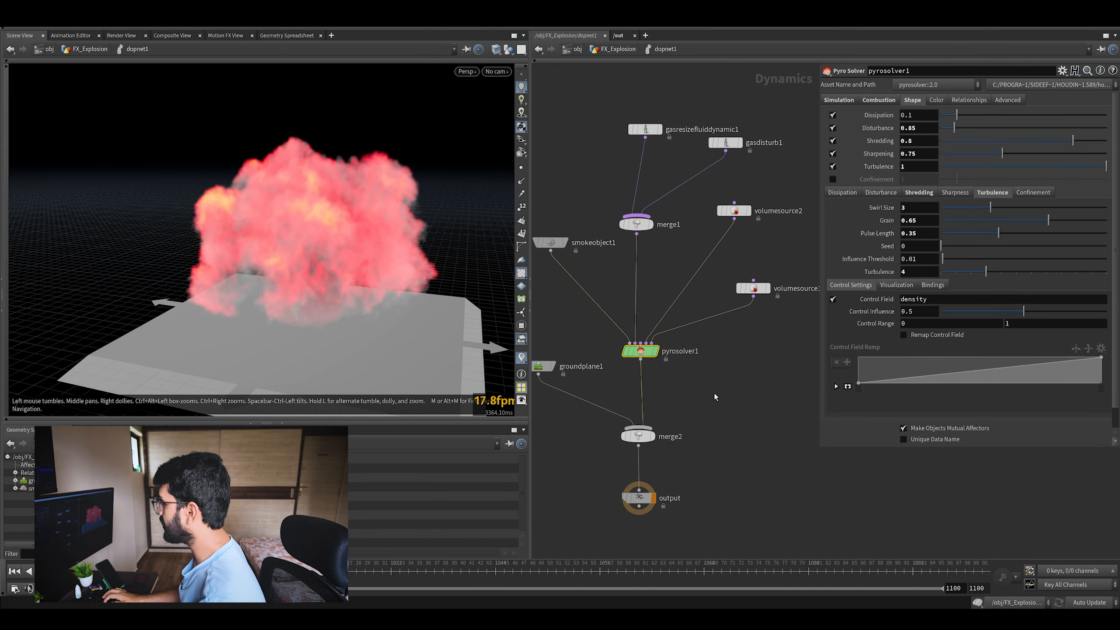
pyautogui.doubleClick(929, 128)
pyautogui.write('0.3')
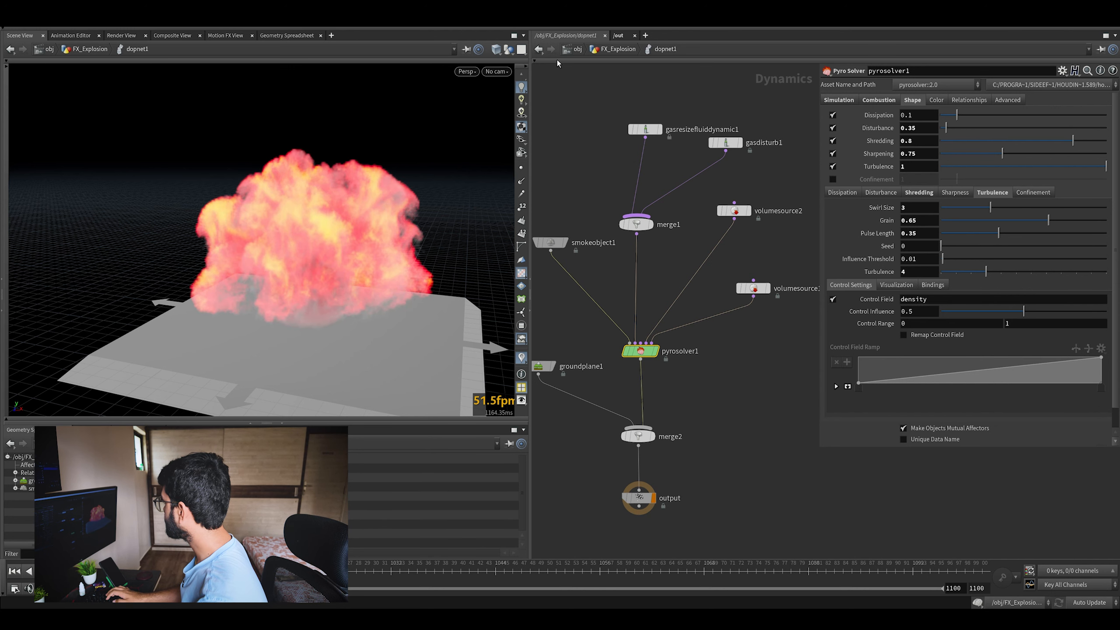
pyautogui.click(617, 49)
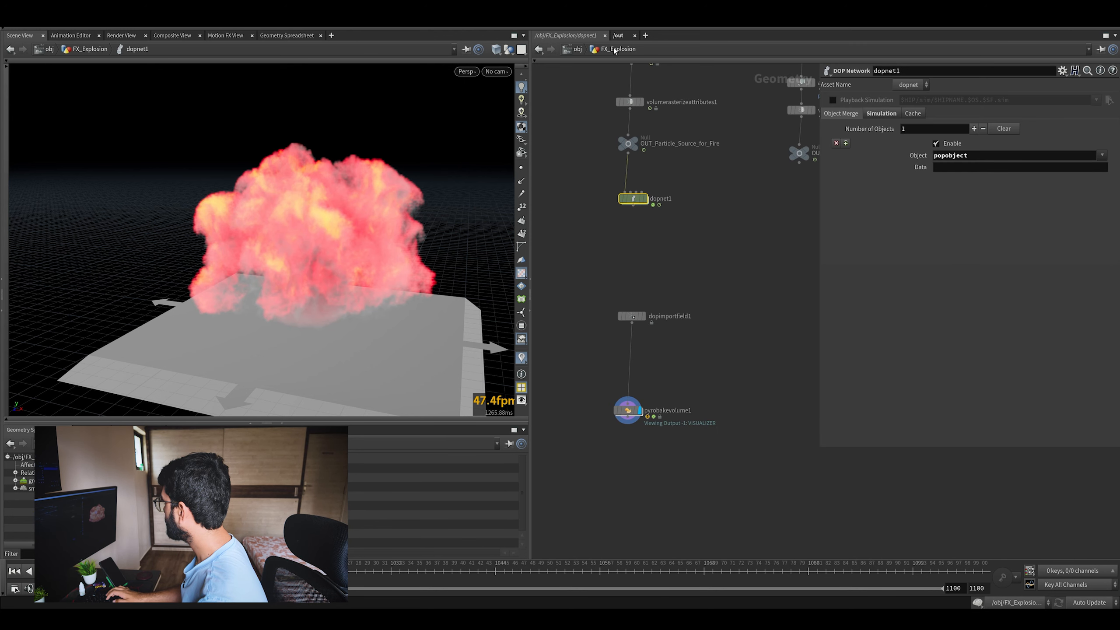
# Select pyrobakevolume1 and examine the shape and detail of the re-simulated explosion from several angles and distances.
pyautogui.moveTo(698, 457); pyautogui.dragTo(715, 369, button='middle')
pyautogui.click(644, 322)
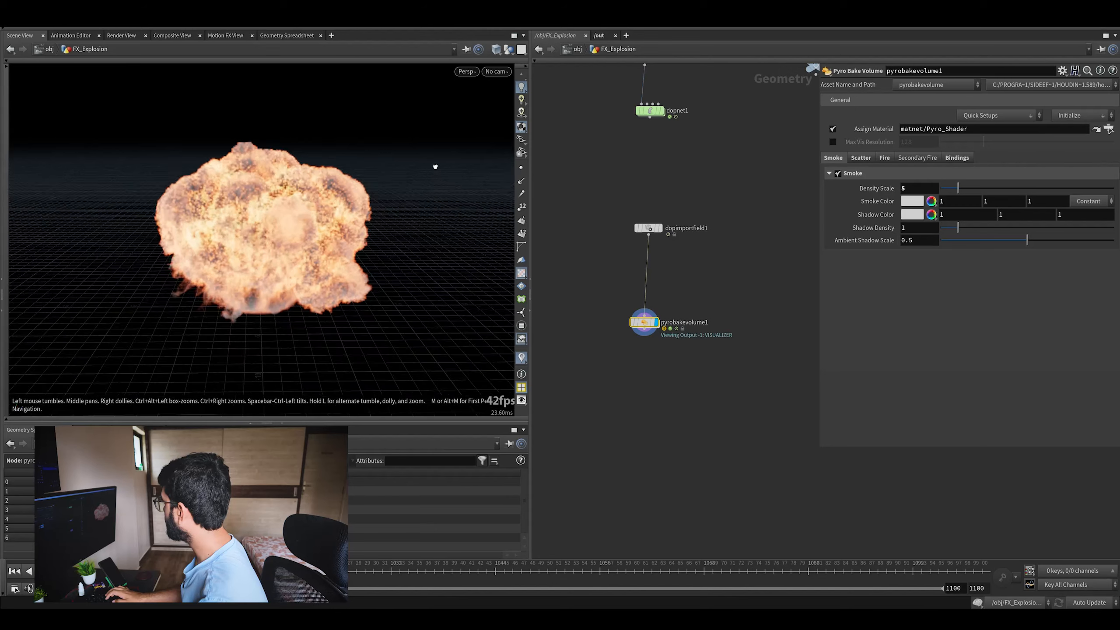
pyautogui.moveTo(234, 199); pyautogui.dragTo(248, 250, button='right')
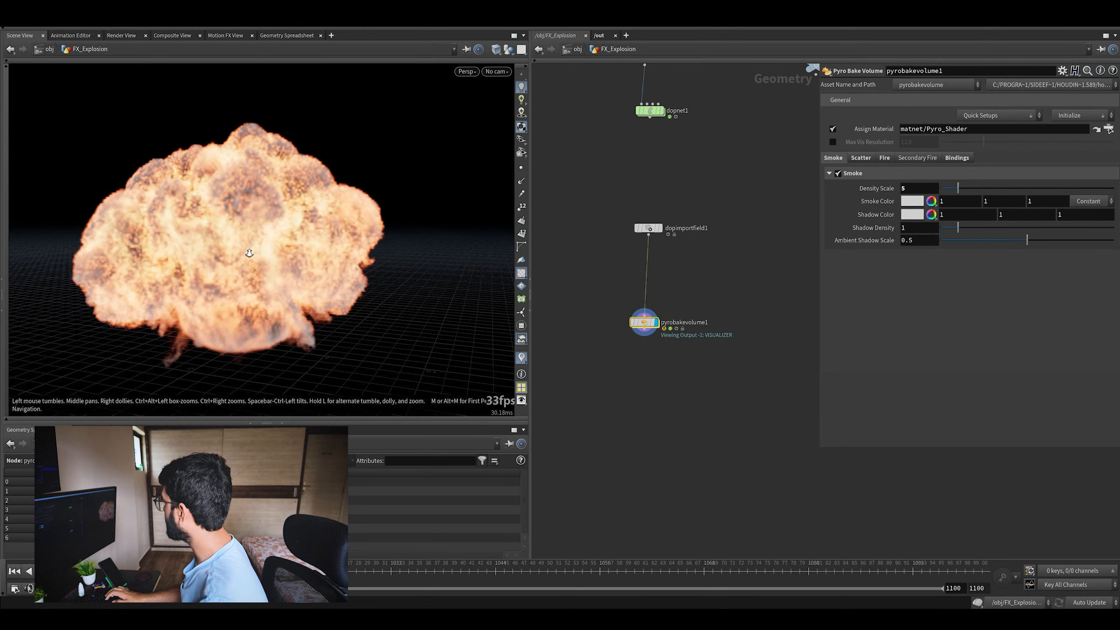
pyautogui.moveTo(248, 250); pyautogui.dragTo(424, 220)
pyautogui.moveTo(423, 220); pyautogui.dragTo(260, 253, button='right')
pyautogui.moveTo(260, 253); pyautogui.dragTo(286, 256)
pyautogui.moveTo(749, 291); pyautogui.dragTo(609, 378)
pyautogui.moveTo(375, 233); pyautogui.dragTo(304, 253, button='middle')
# Recompute the source ranges for the fire intensity and fire color on pyrobakevolume1.
pyautogui.moveTo(757, 273); pyautogui.dragTo(575, 351)
pyautogui.click(884, 157)
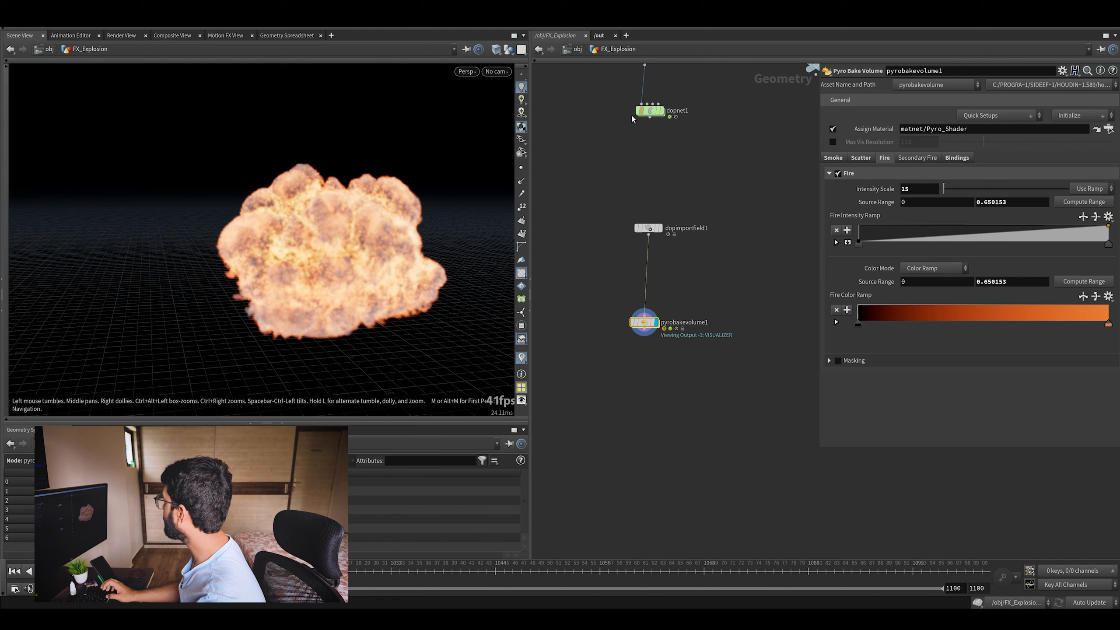
# Render a preview of the explosion in the Render View with the color display set to ACES.
pyautogui.click(119, 35)
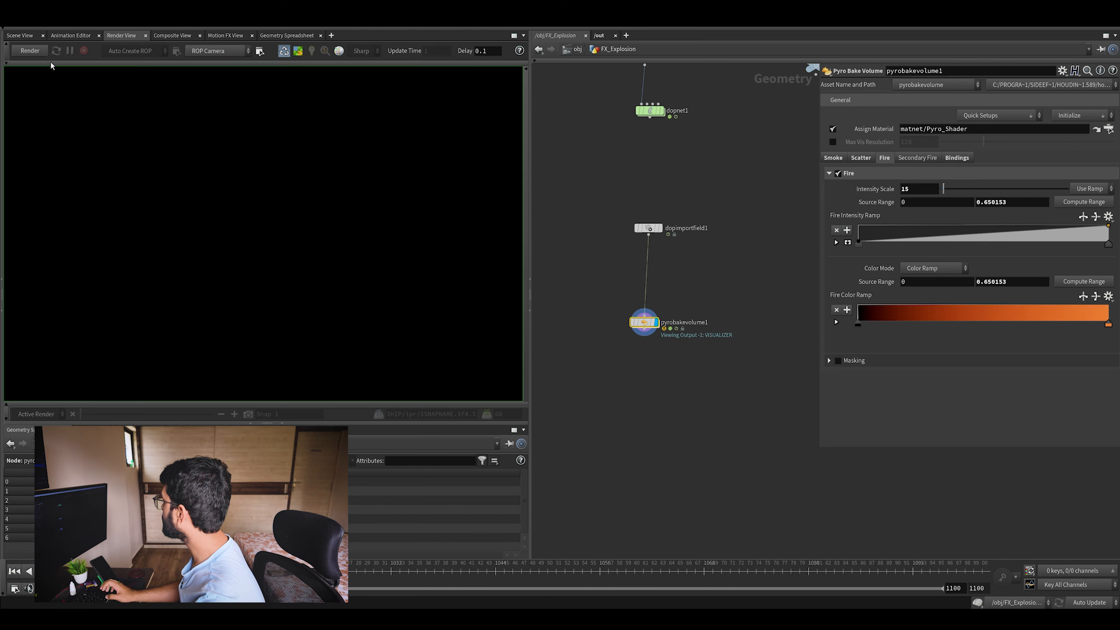
pyautogui.click(30, 51)
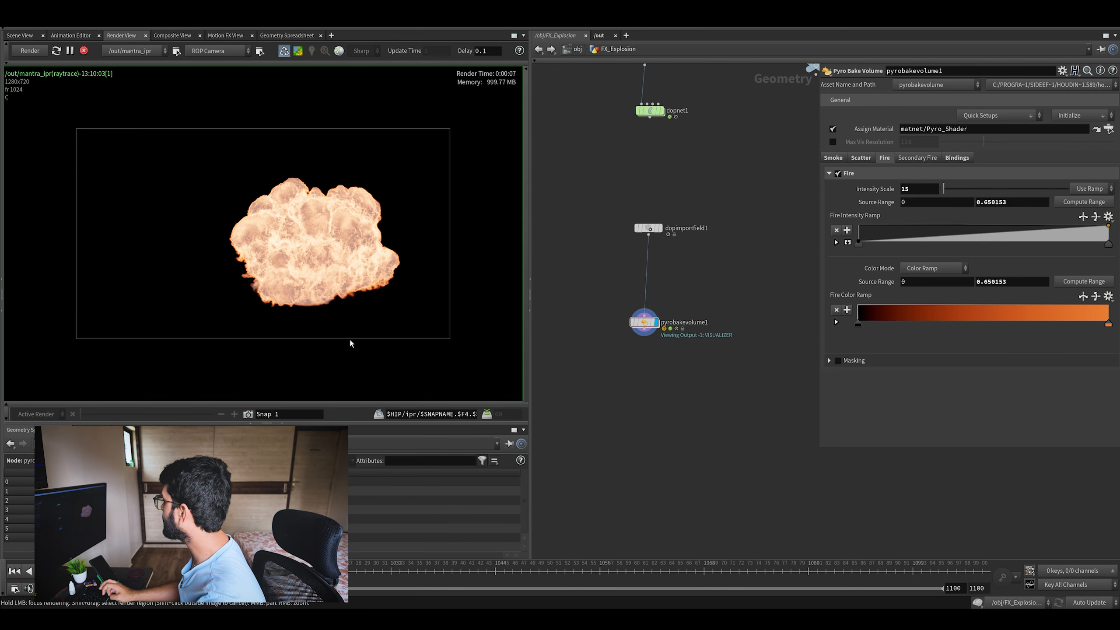
pyautogui.click(349, 403)
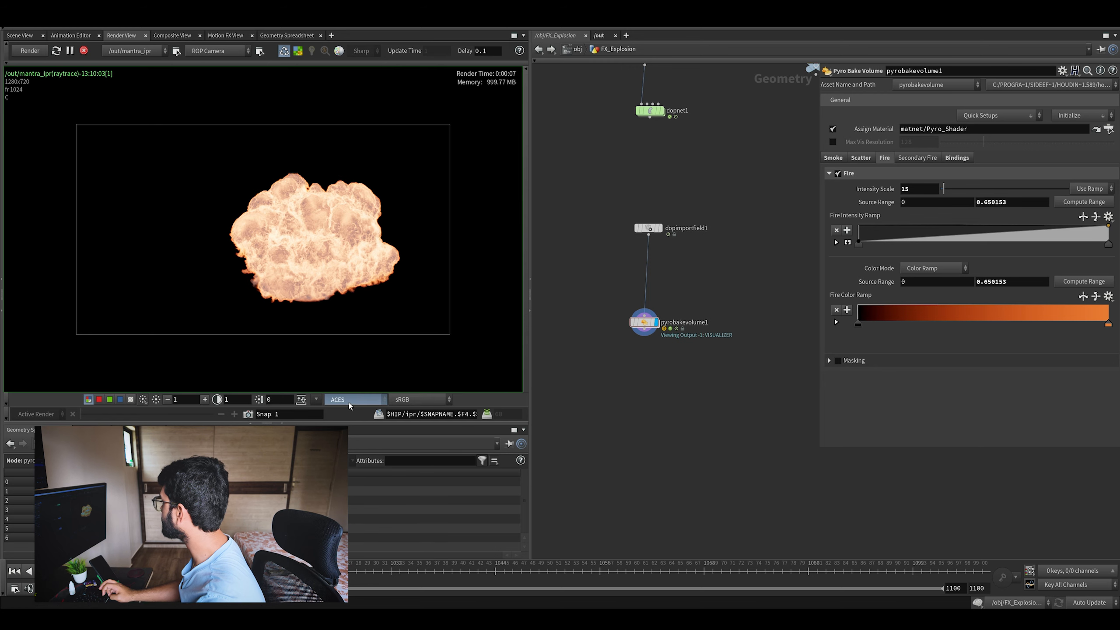
pyautogui.click(348, 403)
pyautogui.click(357, 410)
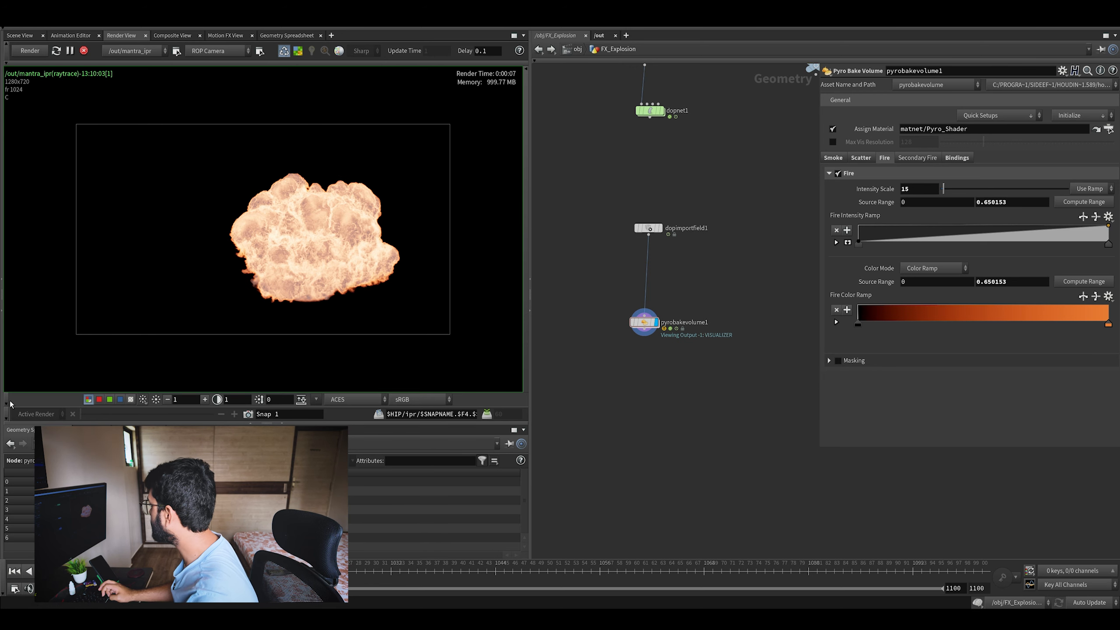
# Move pyrobakevolume1 farther below dopimportfield1, display dopimportfield1 and cut the wire between the two nodes.
pyautogui.moveTo(732, 278); pyautogui.dragTo(635, 369)
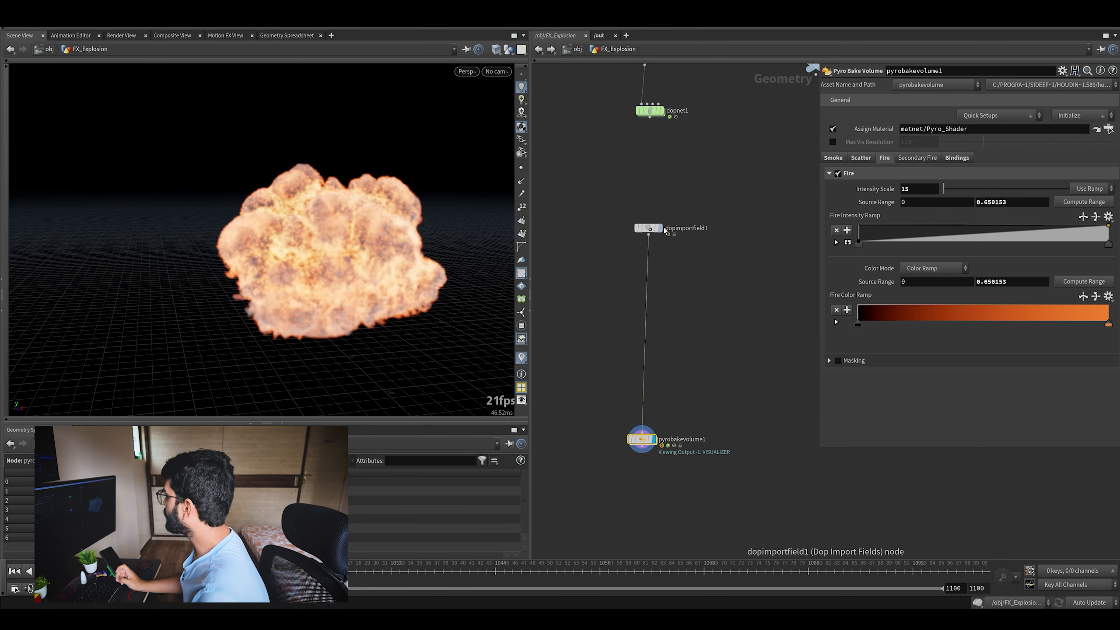
pyautogui.click(660, 228)
pyautogui.moveTo(694, 199); pyautogui.dragTo(622, 273)
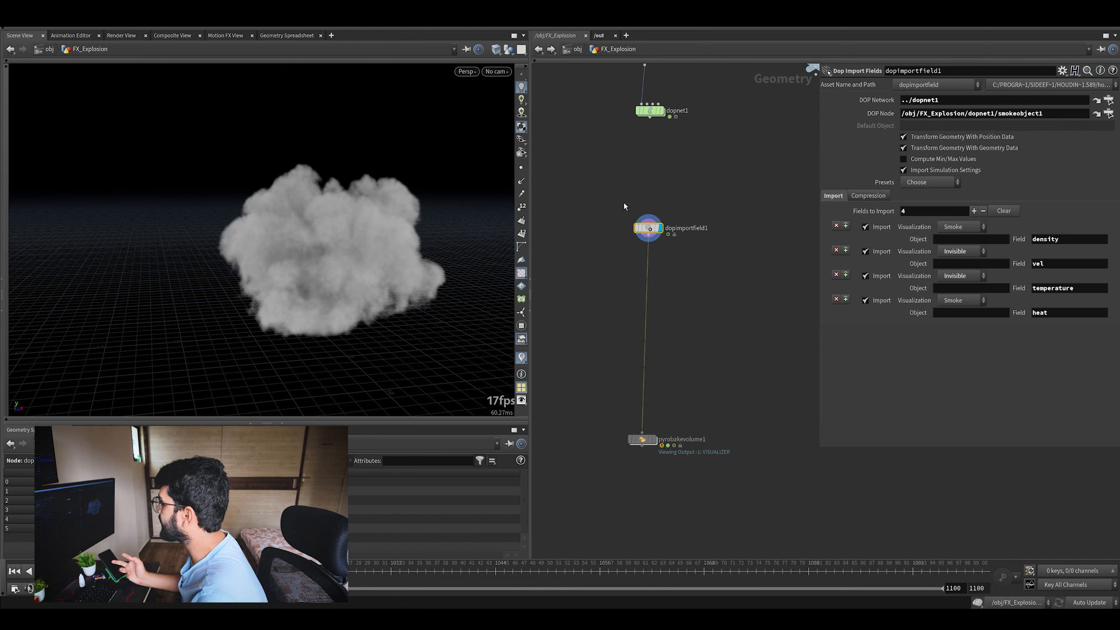
pyautogui.press('y')
pyautogui.moveTo(609, 320); pyautogui.dragTo(664, 322)
# Add a Blast node below dopimportfield1, connected to its output.
pyautogui.click(648, 236)
pyautogui.press('Tab')
pyautogui.write('blast')
pyautogui.press('Return')
pyautogui.click(626, 287)
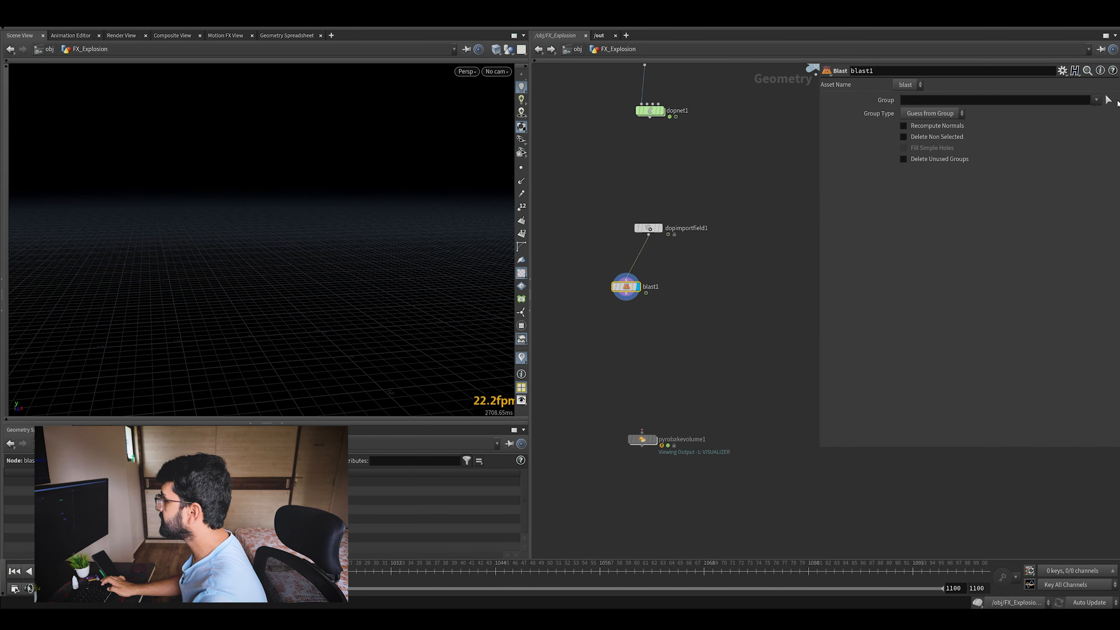
pyautogui.click(1093, 103)
pyautogui.click(1094, 104)
pyautogui.click(1073, 182)
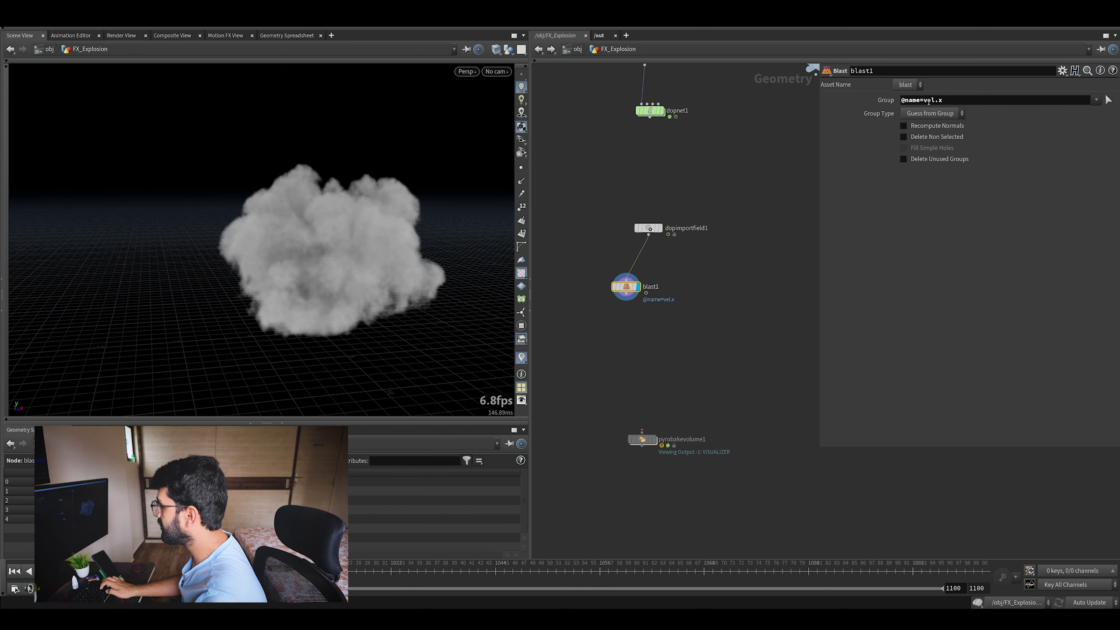
pyautogui.click(952, 103)
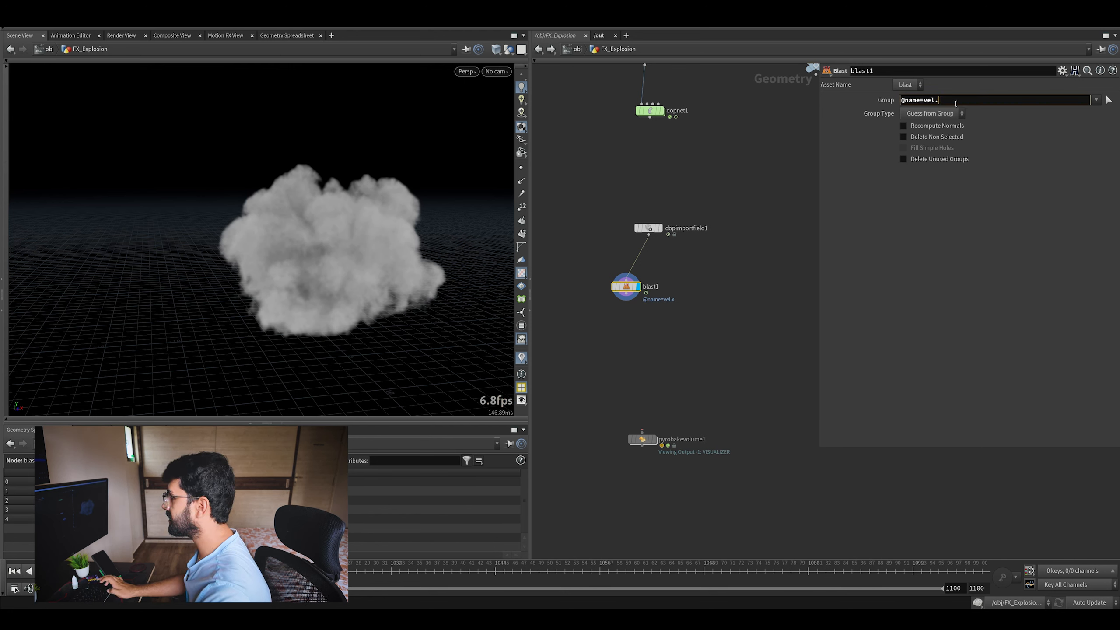
pyautogui.write('*')
pyautogui.press('Return')
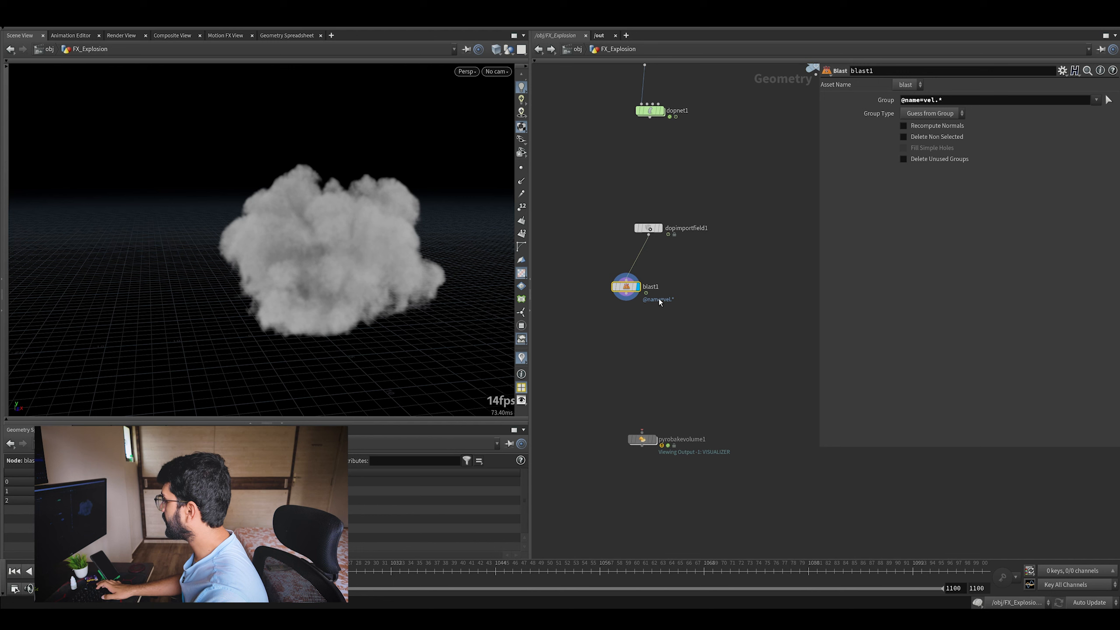
# Duplicate blast1 with its input, enable Delete Non Selected on the copy, and check the volumes each Blast node keeps.
pyautogui.keyDown('alt'); pyautogui.moveTo(631, 286); pyautogui.dragTo(680, 249); pyautogui.keyUp('alt')
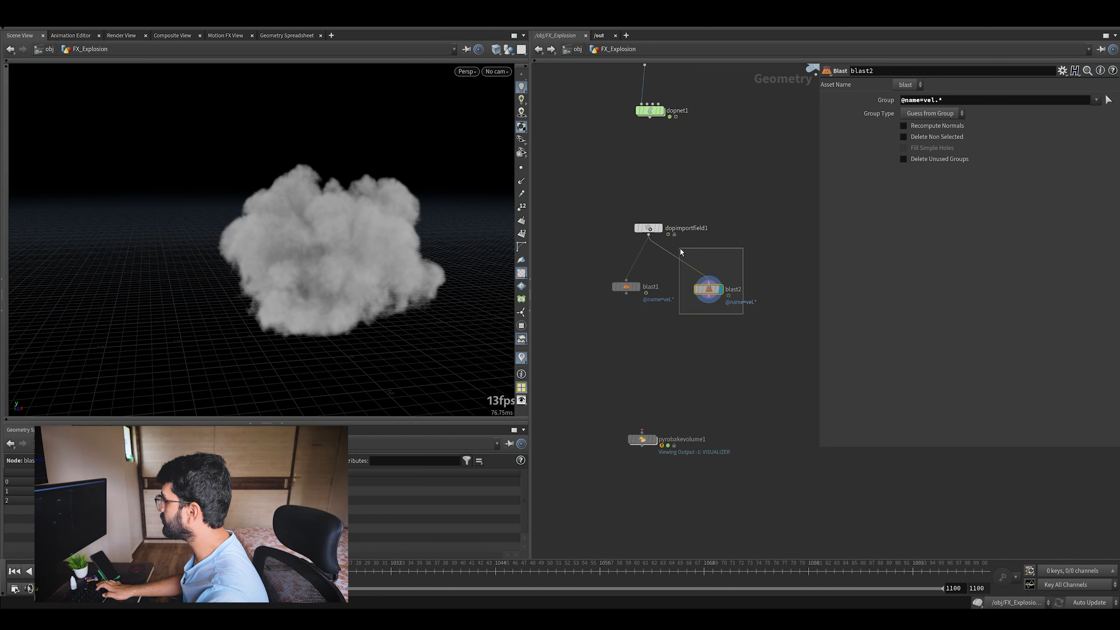
pyautogui.click(952, 139)
pyautogui.moveTo(800, 253); pyautogui.dragTo(708, 306)
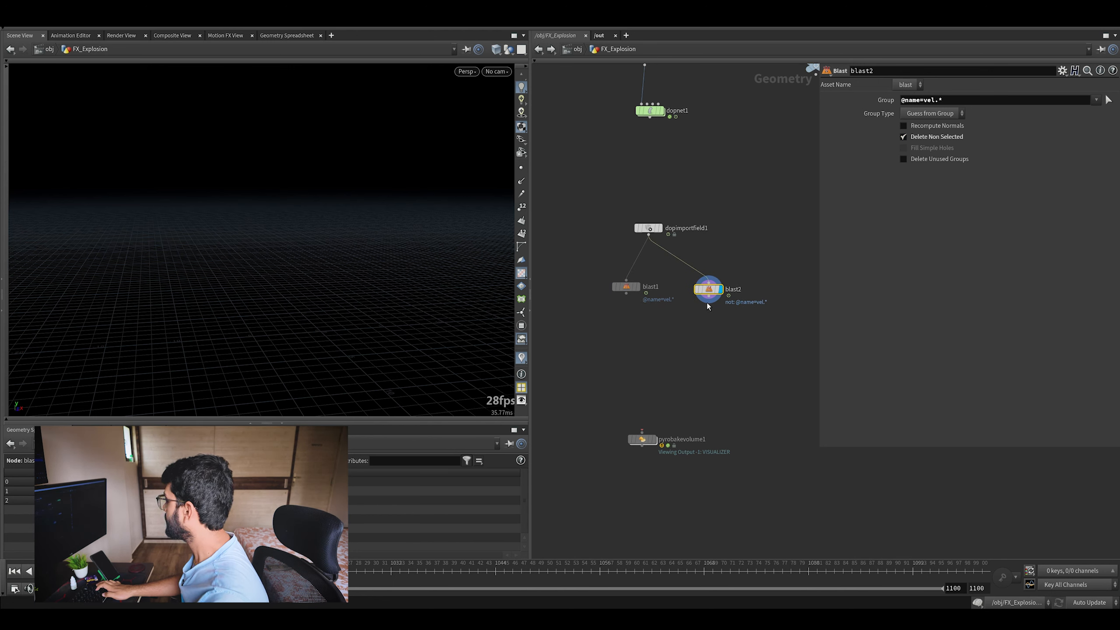
pyautogui.middleClick(709, 290)
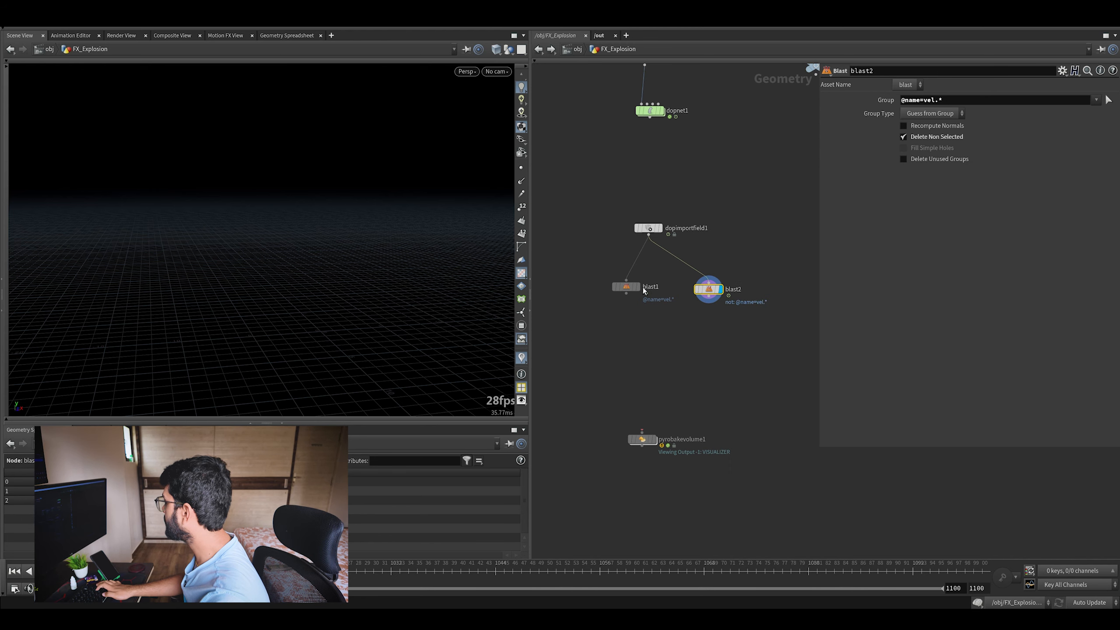
pyautogui.middleClick(622, 289)
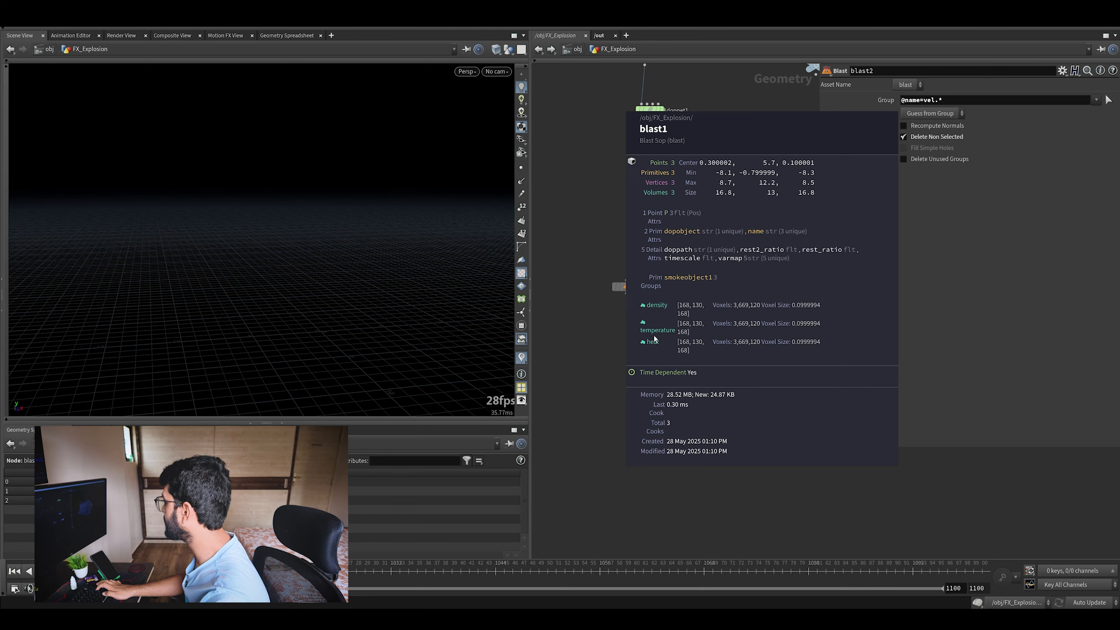
# Display blast1 and blast2 in turn and inspect the volumes each node keeps.
pyautogui.click(636, 287)
pyautogui.middleClick(629, 292)
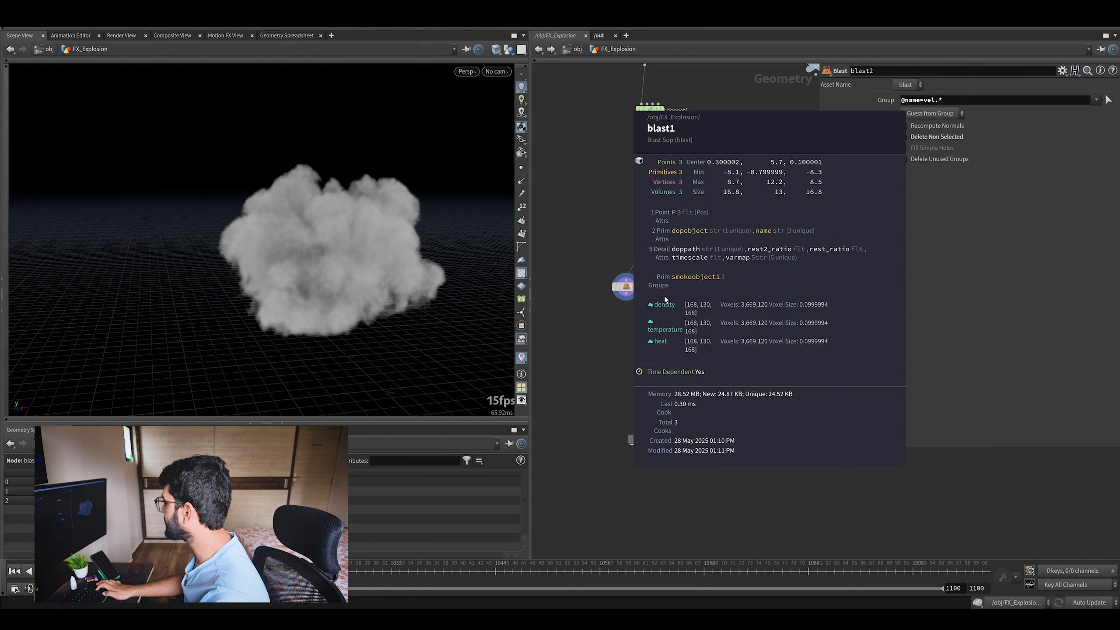
pyautogui.click(710, 290)
pyautogui.middleClick(708, 294)
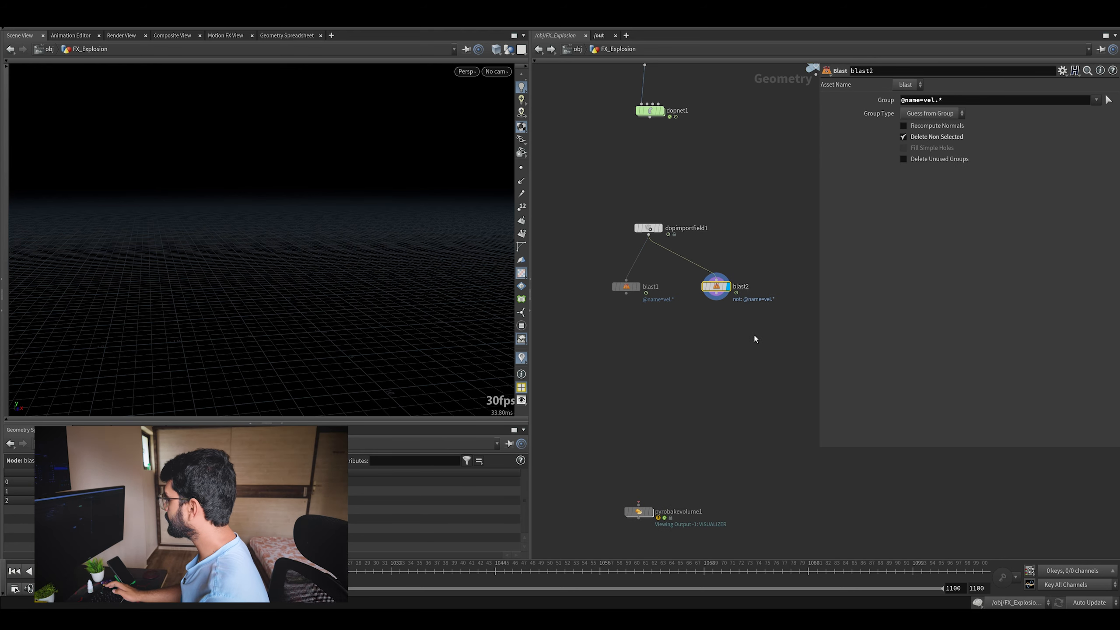
# Add a Volume Resample node directly below blast2, connected to its output.
pyautogui.click(716, 294)
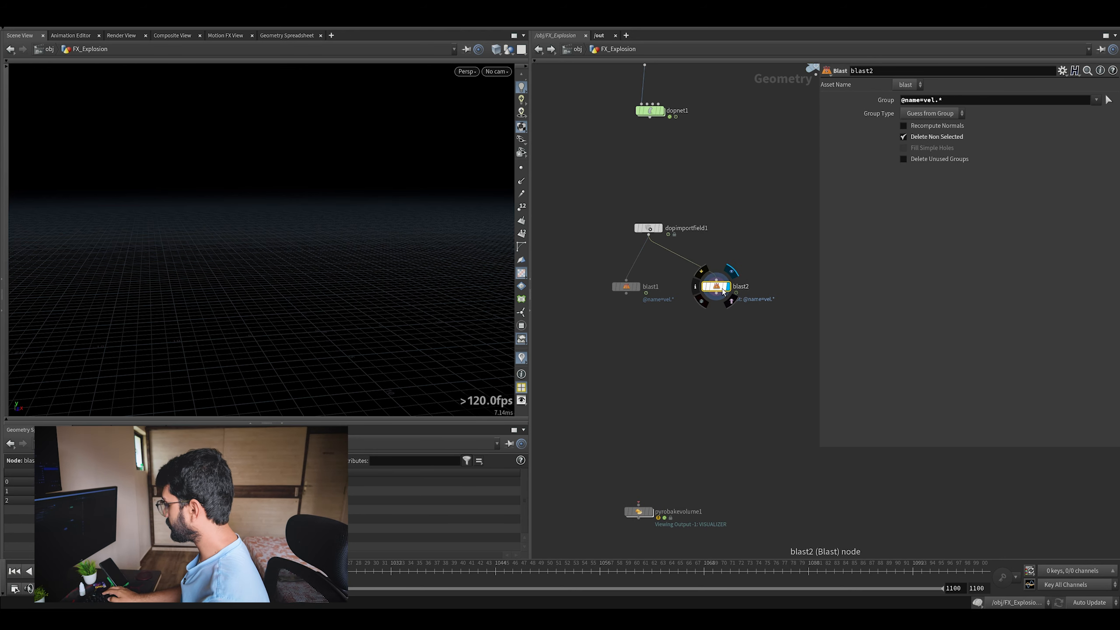
pyautogui.click(725, 347)
pyautogui.write('re')
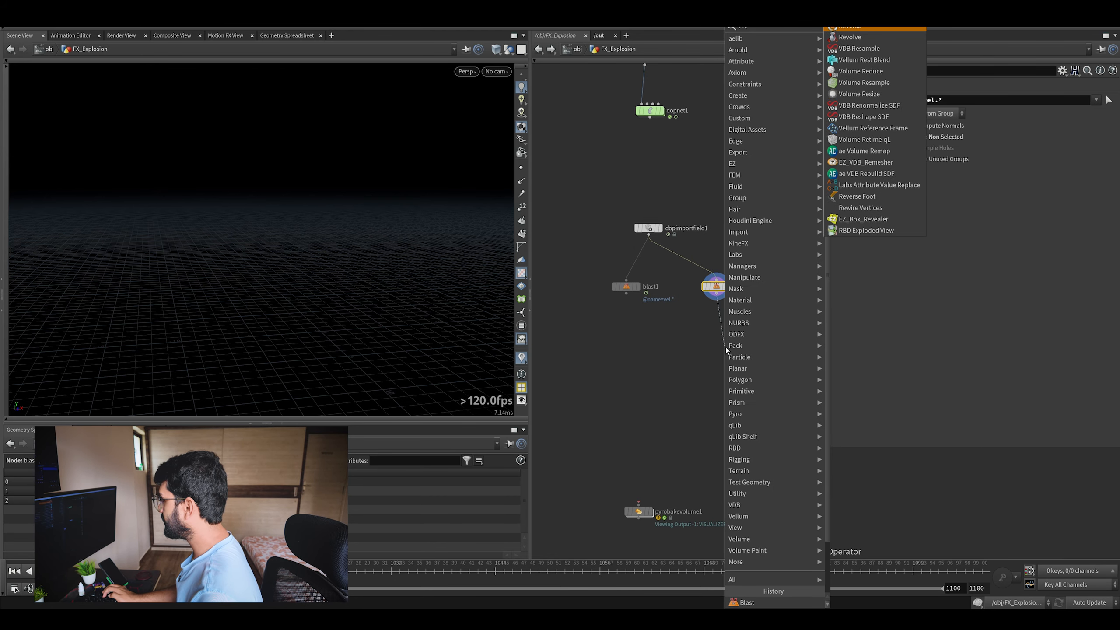
pyautogui.write('sa')
pyautogui.press('Return')
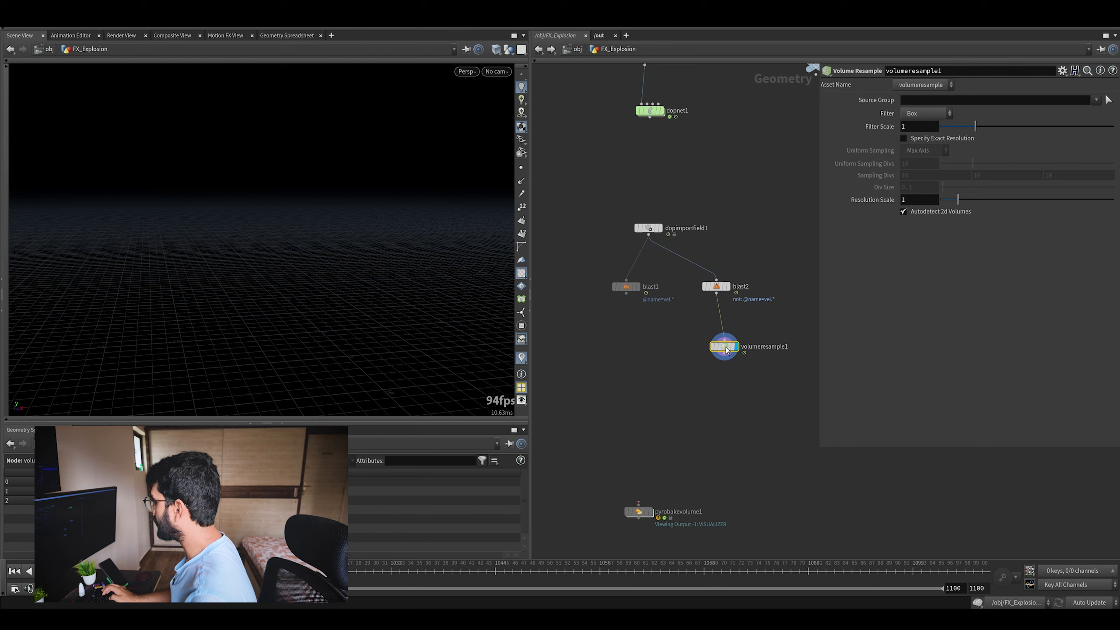
pyautogui.moveTo(726, 351); pyautogui.dragTo(717, 343)
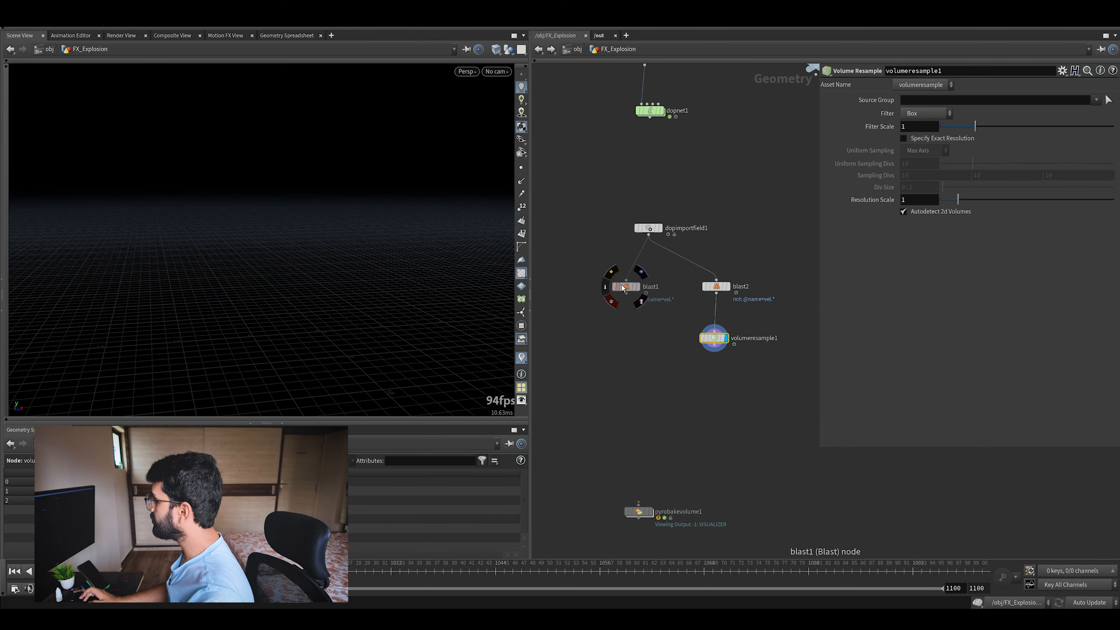
# Inspect the voxel information of blast1, blast2 and the Volume Resample node.
pyautogui.moveTo(622, 287); pyautogui.dragTo(651, 326, button='middle')
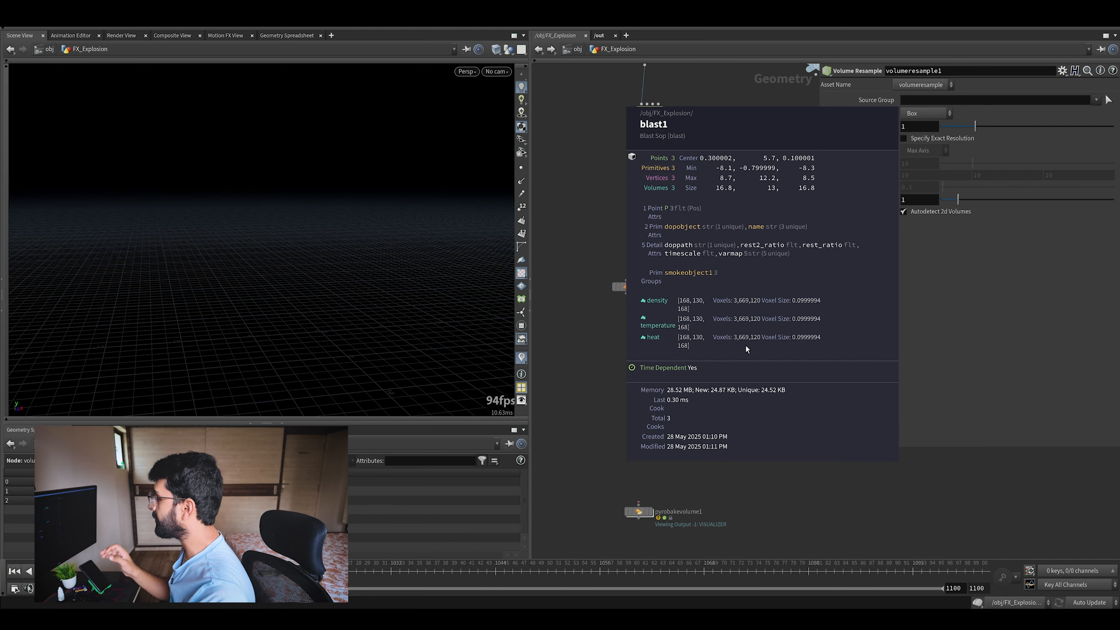
pyautogui.middleClick(715, 288)
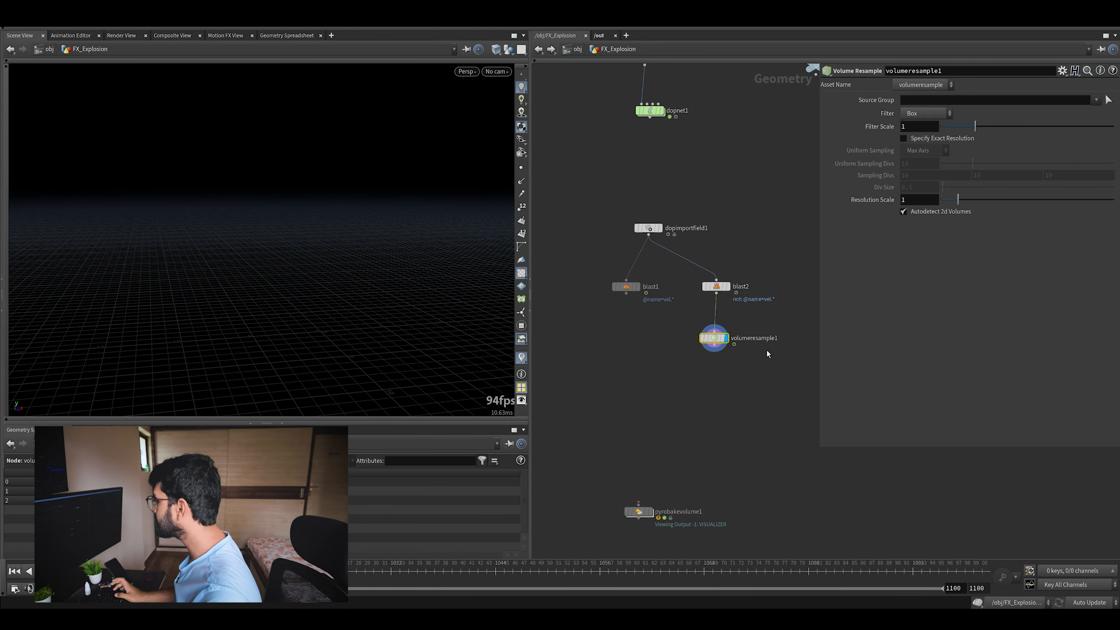
pyautogui.middleClick(714, 338)
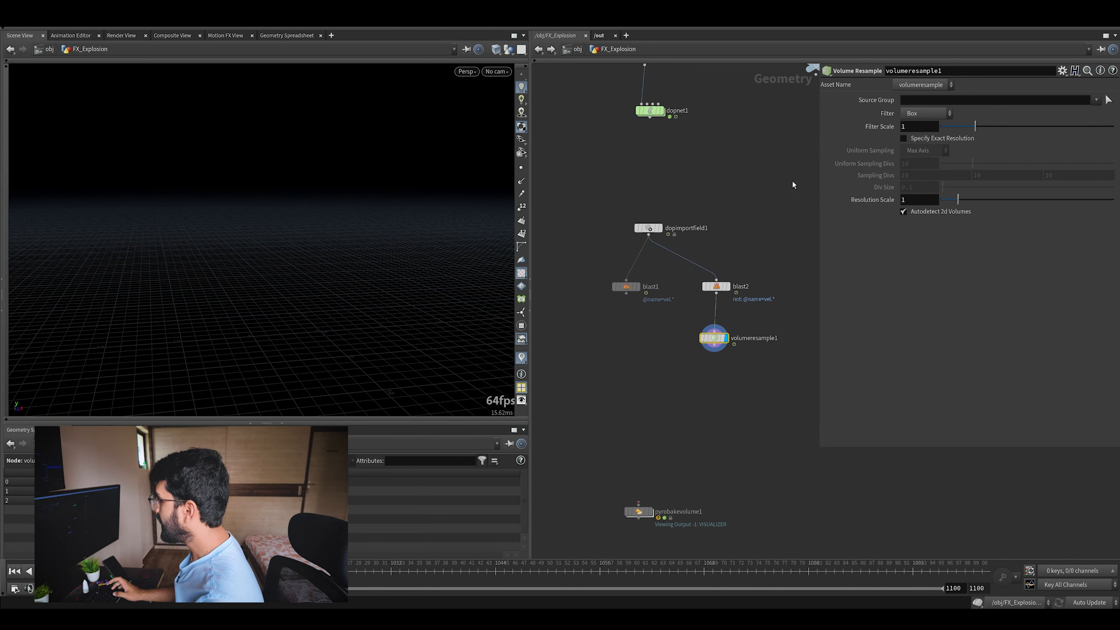
# Set the Resolution Scale of volumeresample1 to 0.25 and compare its voxel counts with those of blast2.
pyautogui.click(930, 200)
pyautogui.write('0.')
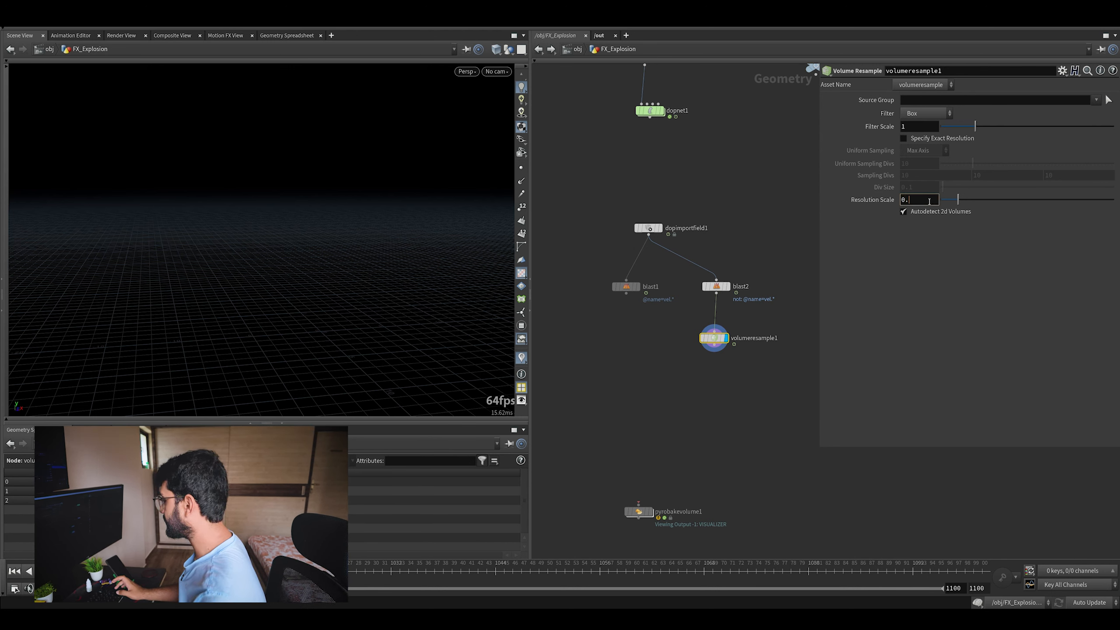
pyautogui.write('25')
pyautogui.press('Return')
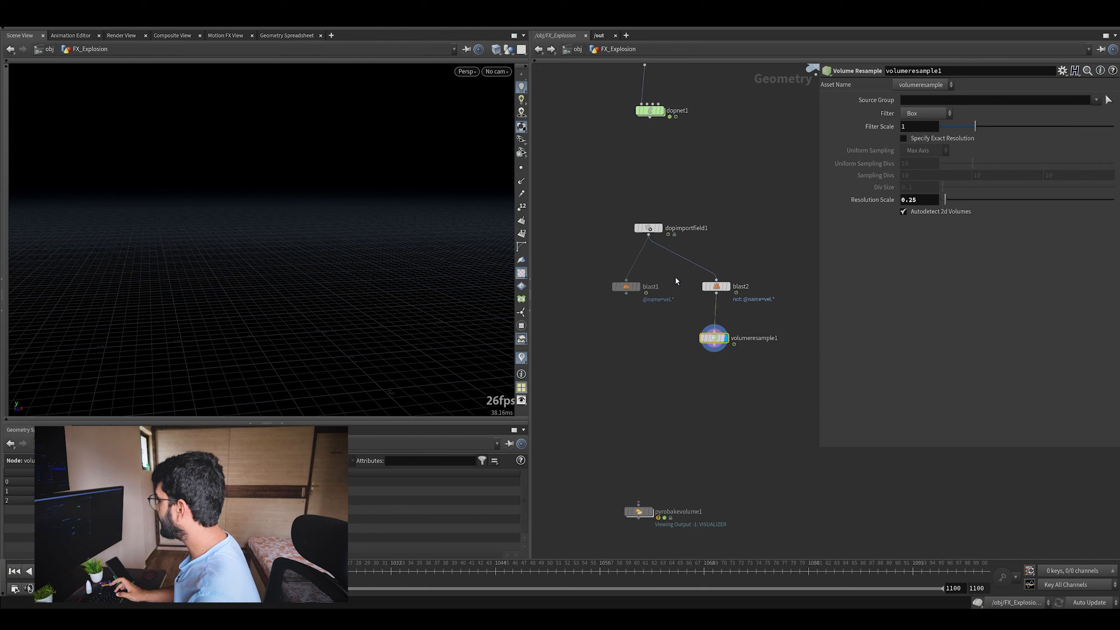
pyautogui.middleClick(724, 347)
pyautogui.middleClick(717, 287)
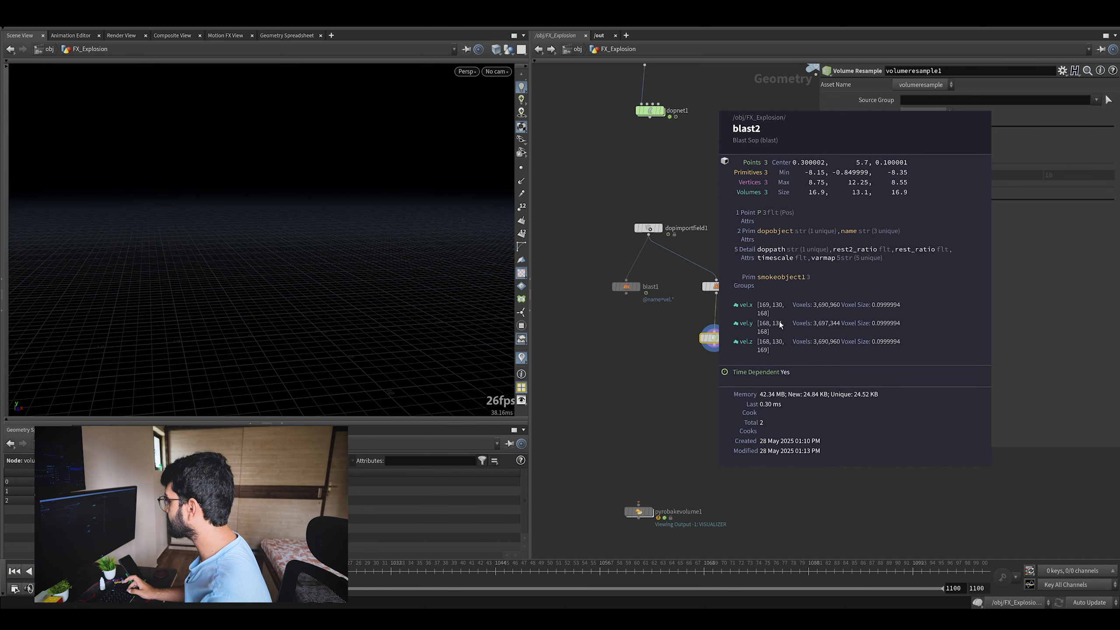
pyautogui.middleClick(715, 338)
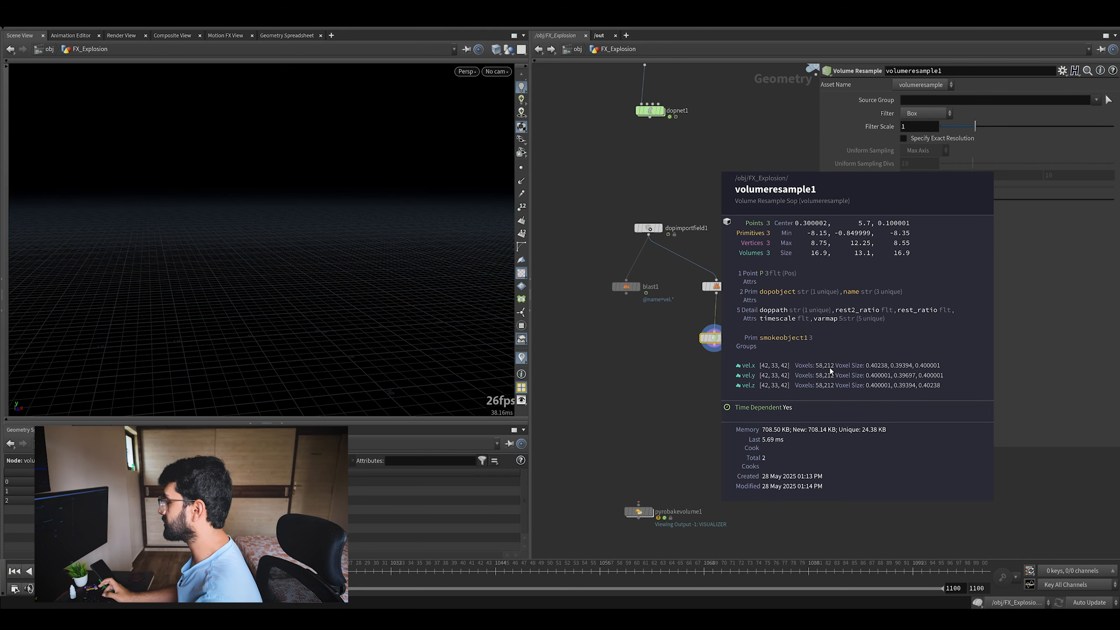
# Merge the outputs of blast1 and volumeresample1 with a Merge node, display it and place it below blast1.
pyautogui.moveTo(747, 316); pyautogui.dragTo(687, 369)
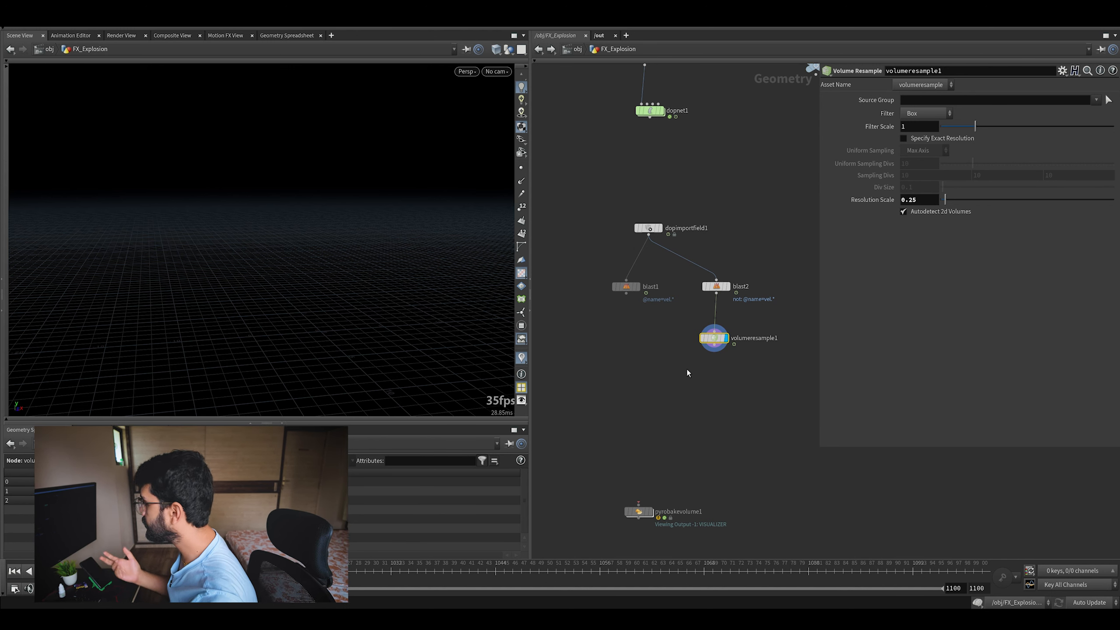
pyautogui.moveTo(687, 370); pyautogui.dragTo(684, 360, button='middle')
pyautogui.moveTo(595, 267); pyautogui.dragTo(638, 325)
pyautogui.click(643, 374)
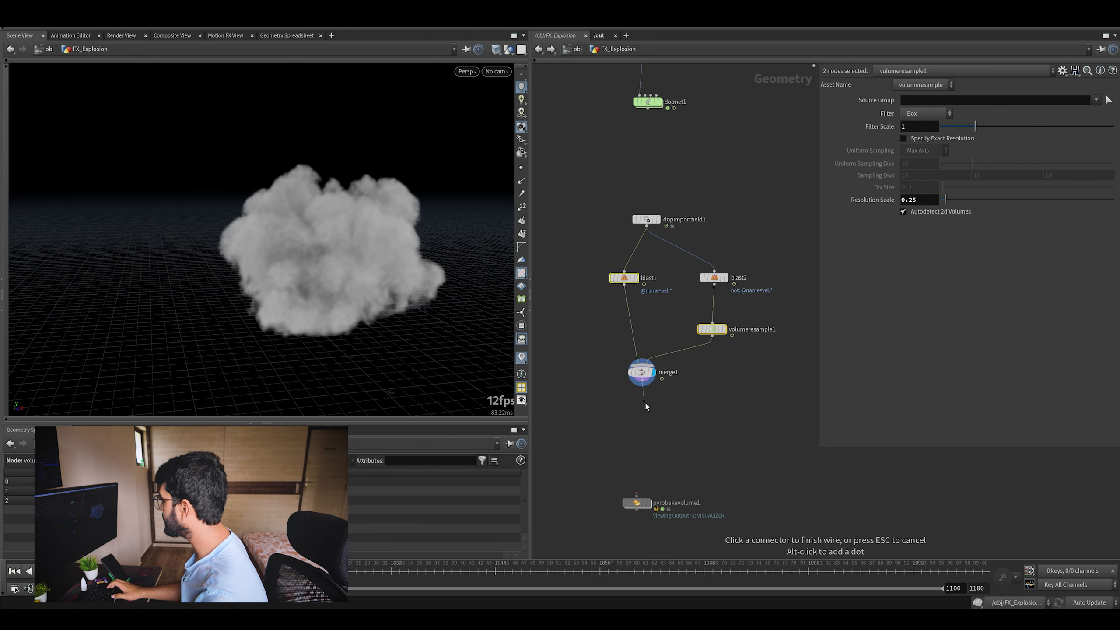
pyautogui.middleClick(641, 377)
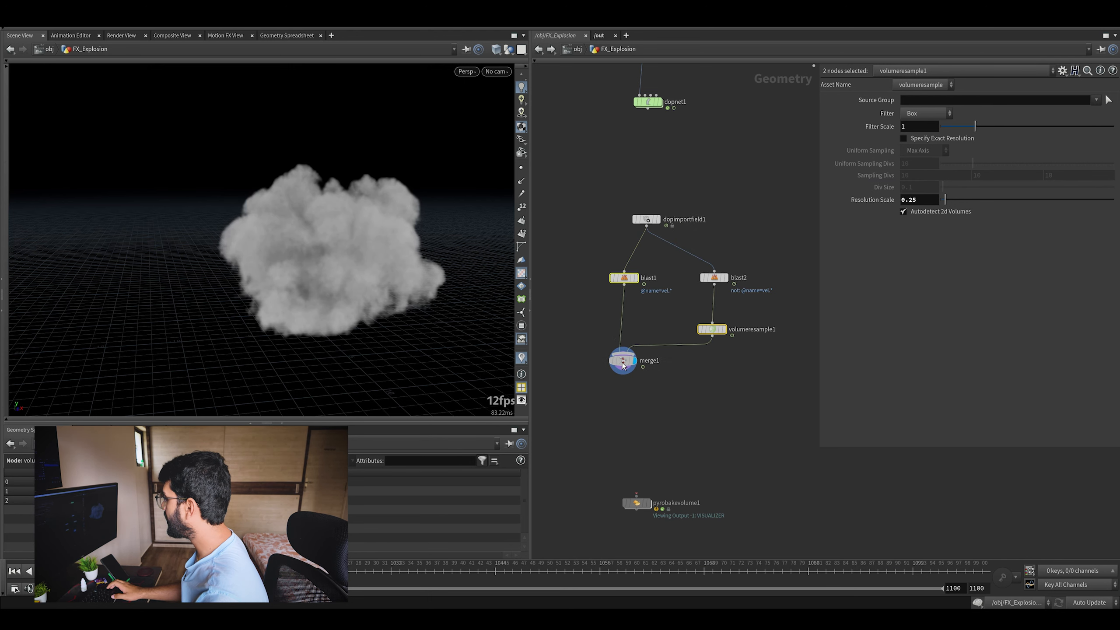